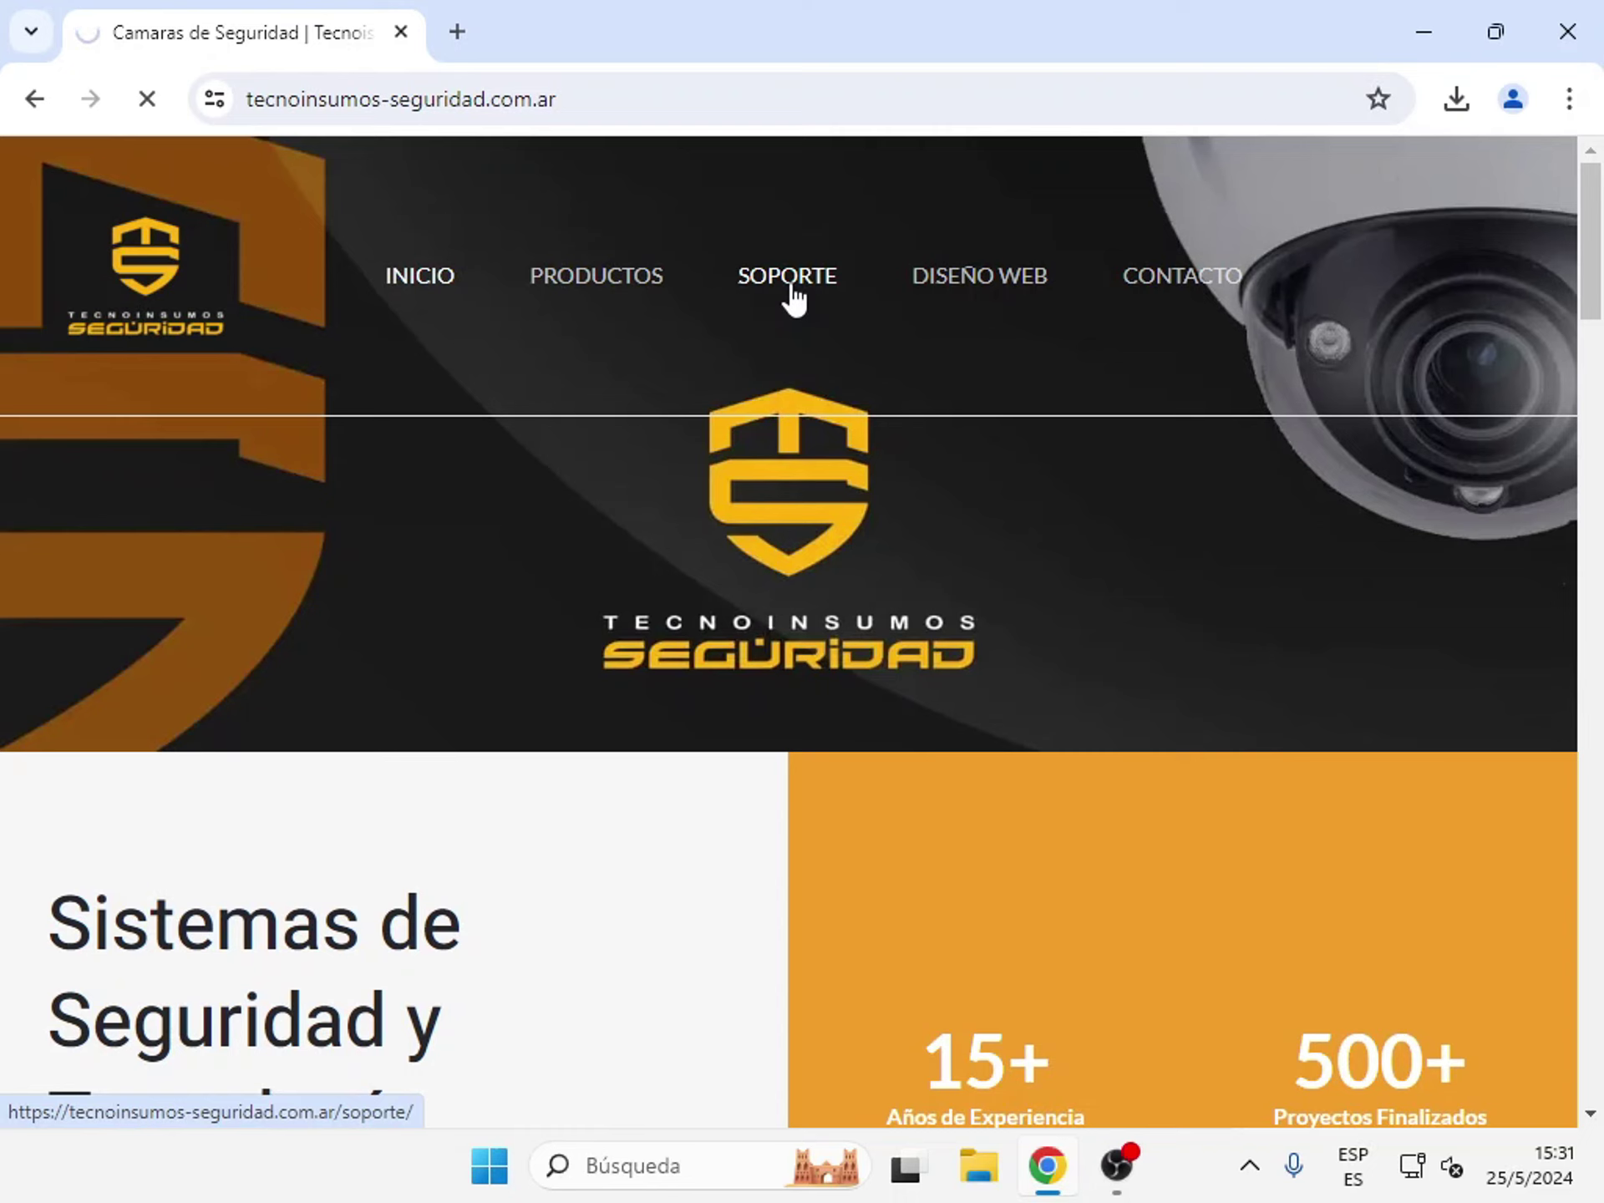
- Go to the Soporte page and follow DESCARGAR for Programa Cámaras Dahua to its MEGA page
click(792, 280)
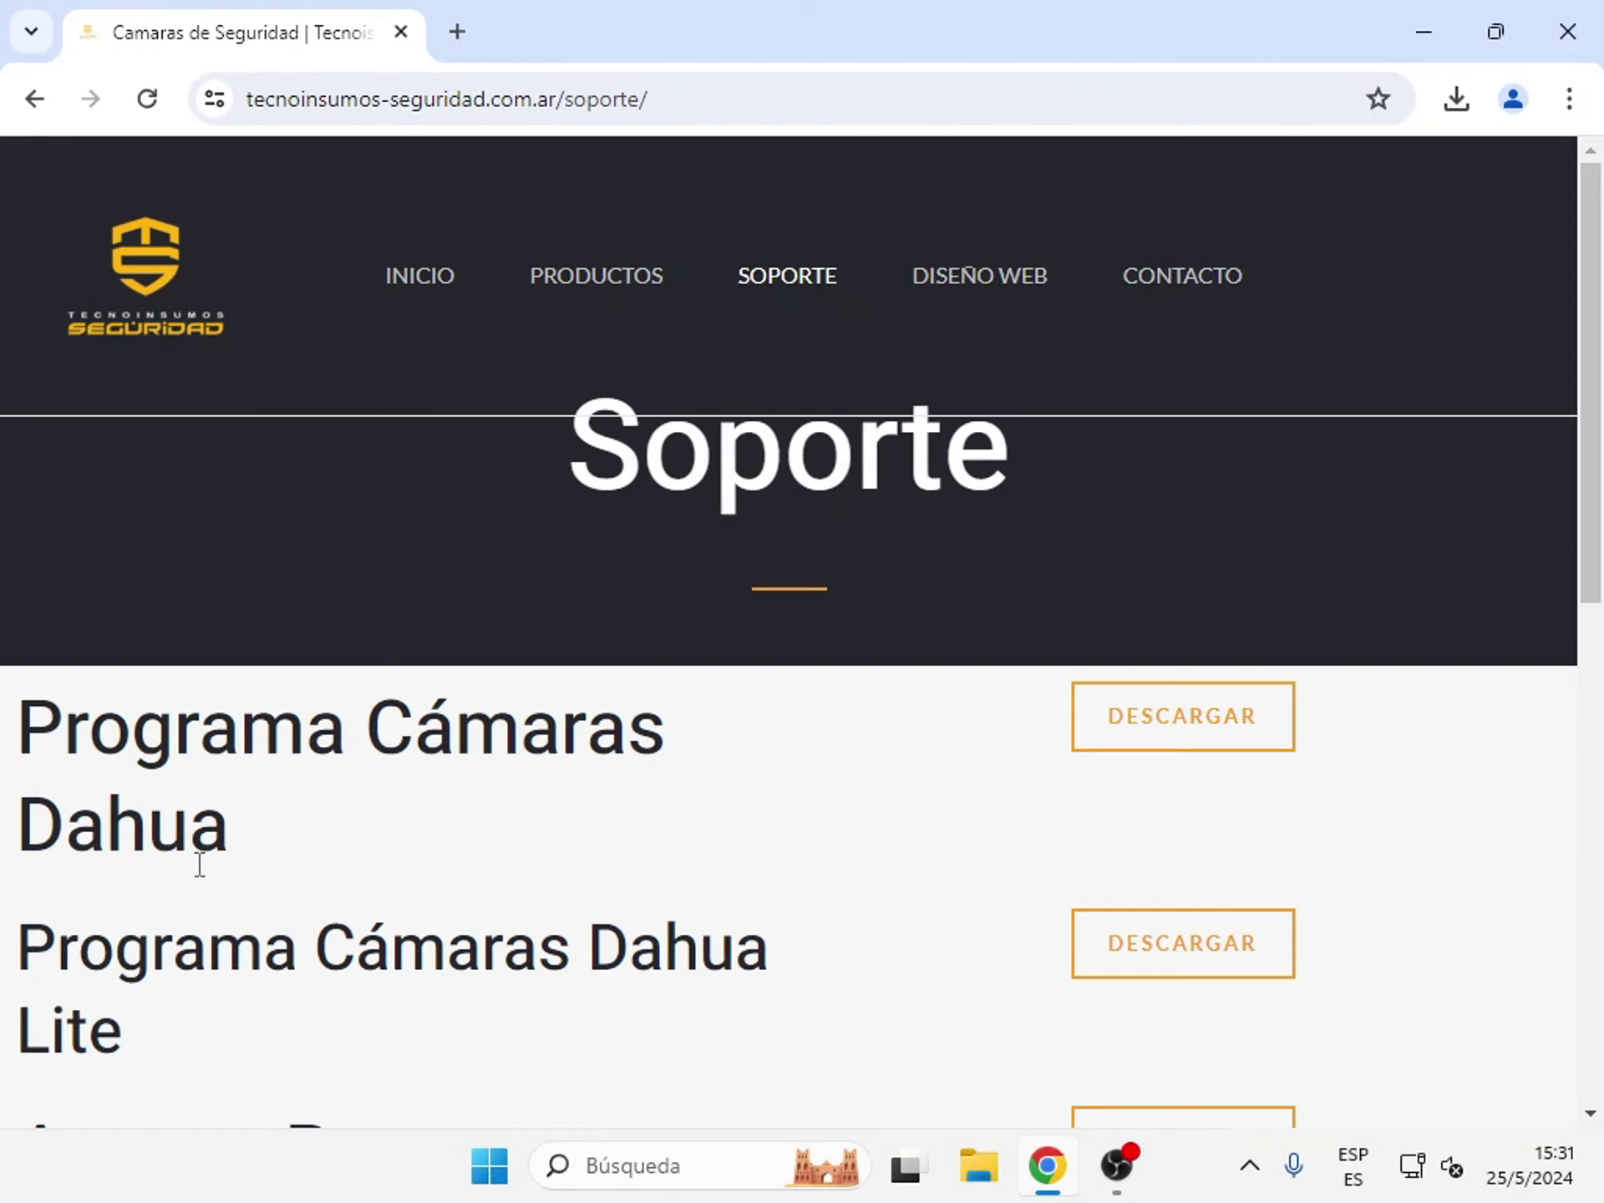
drag(224, 836, 41, 734)
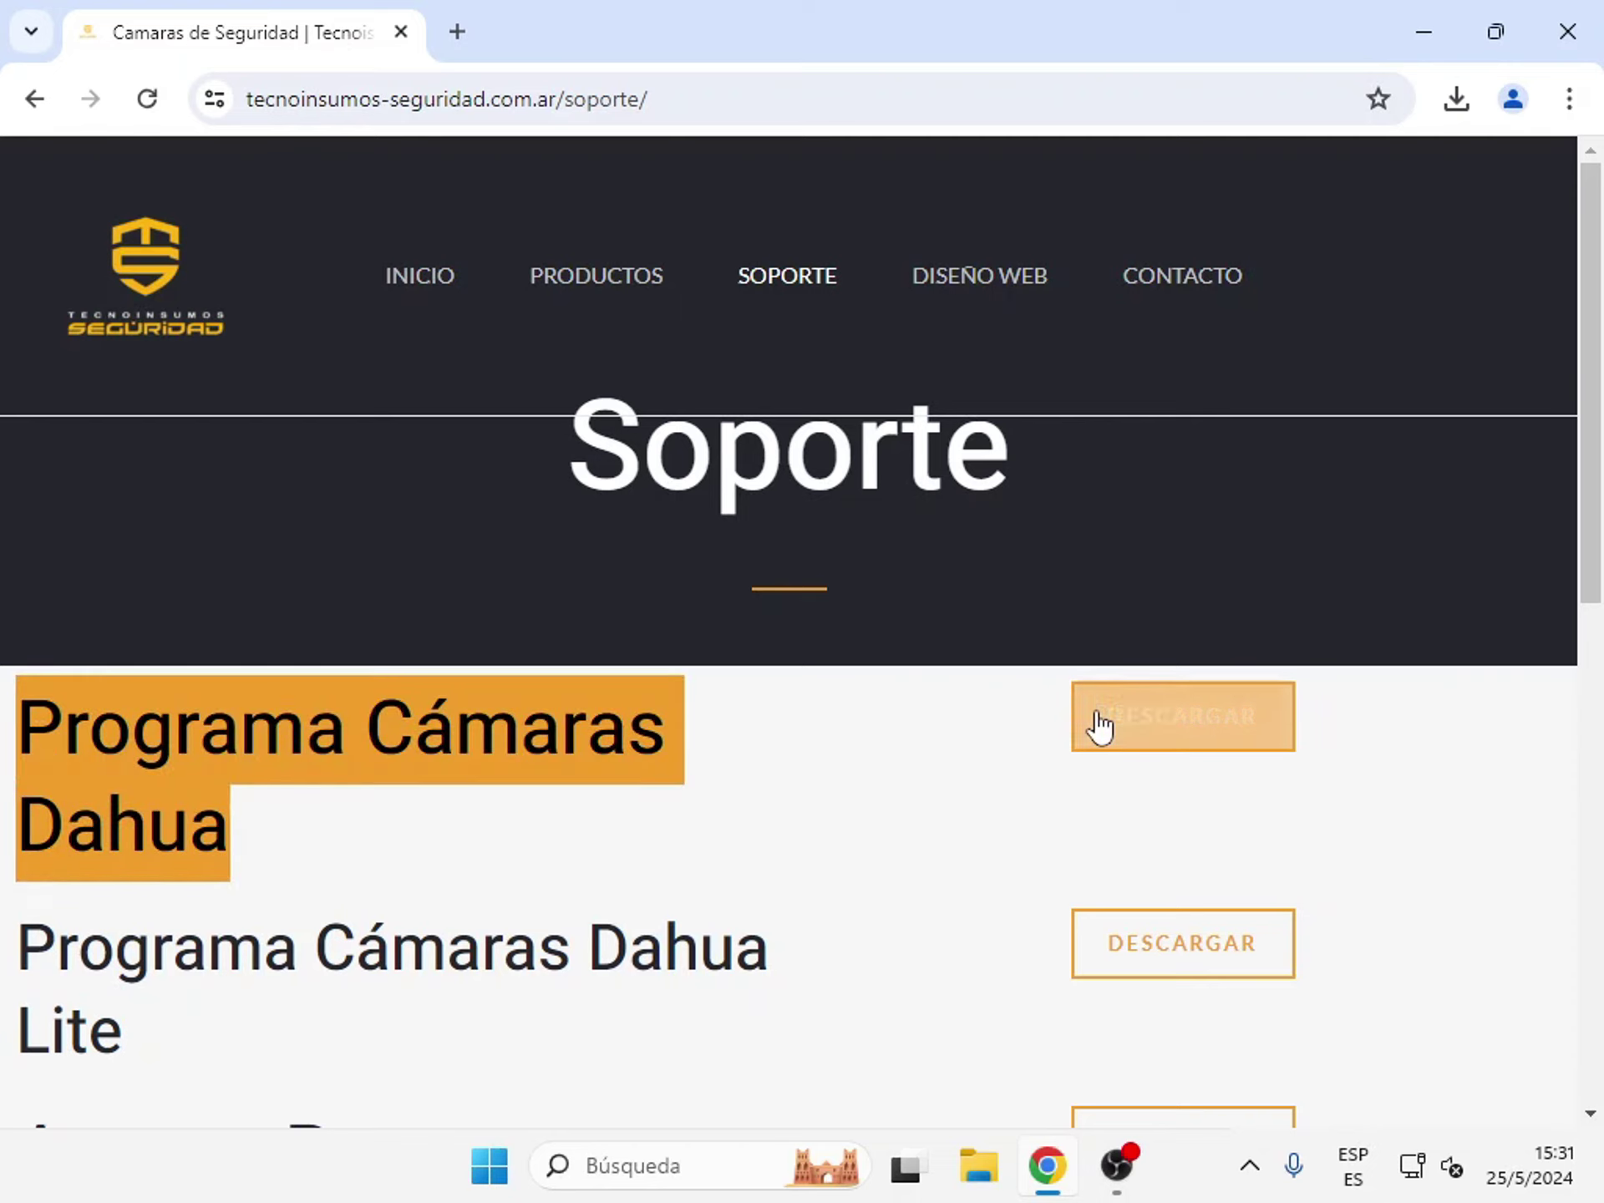
click(1122, 736)
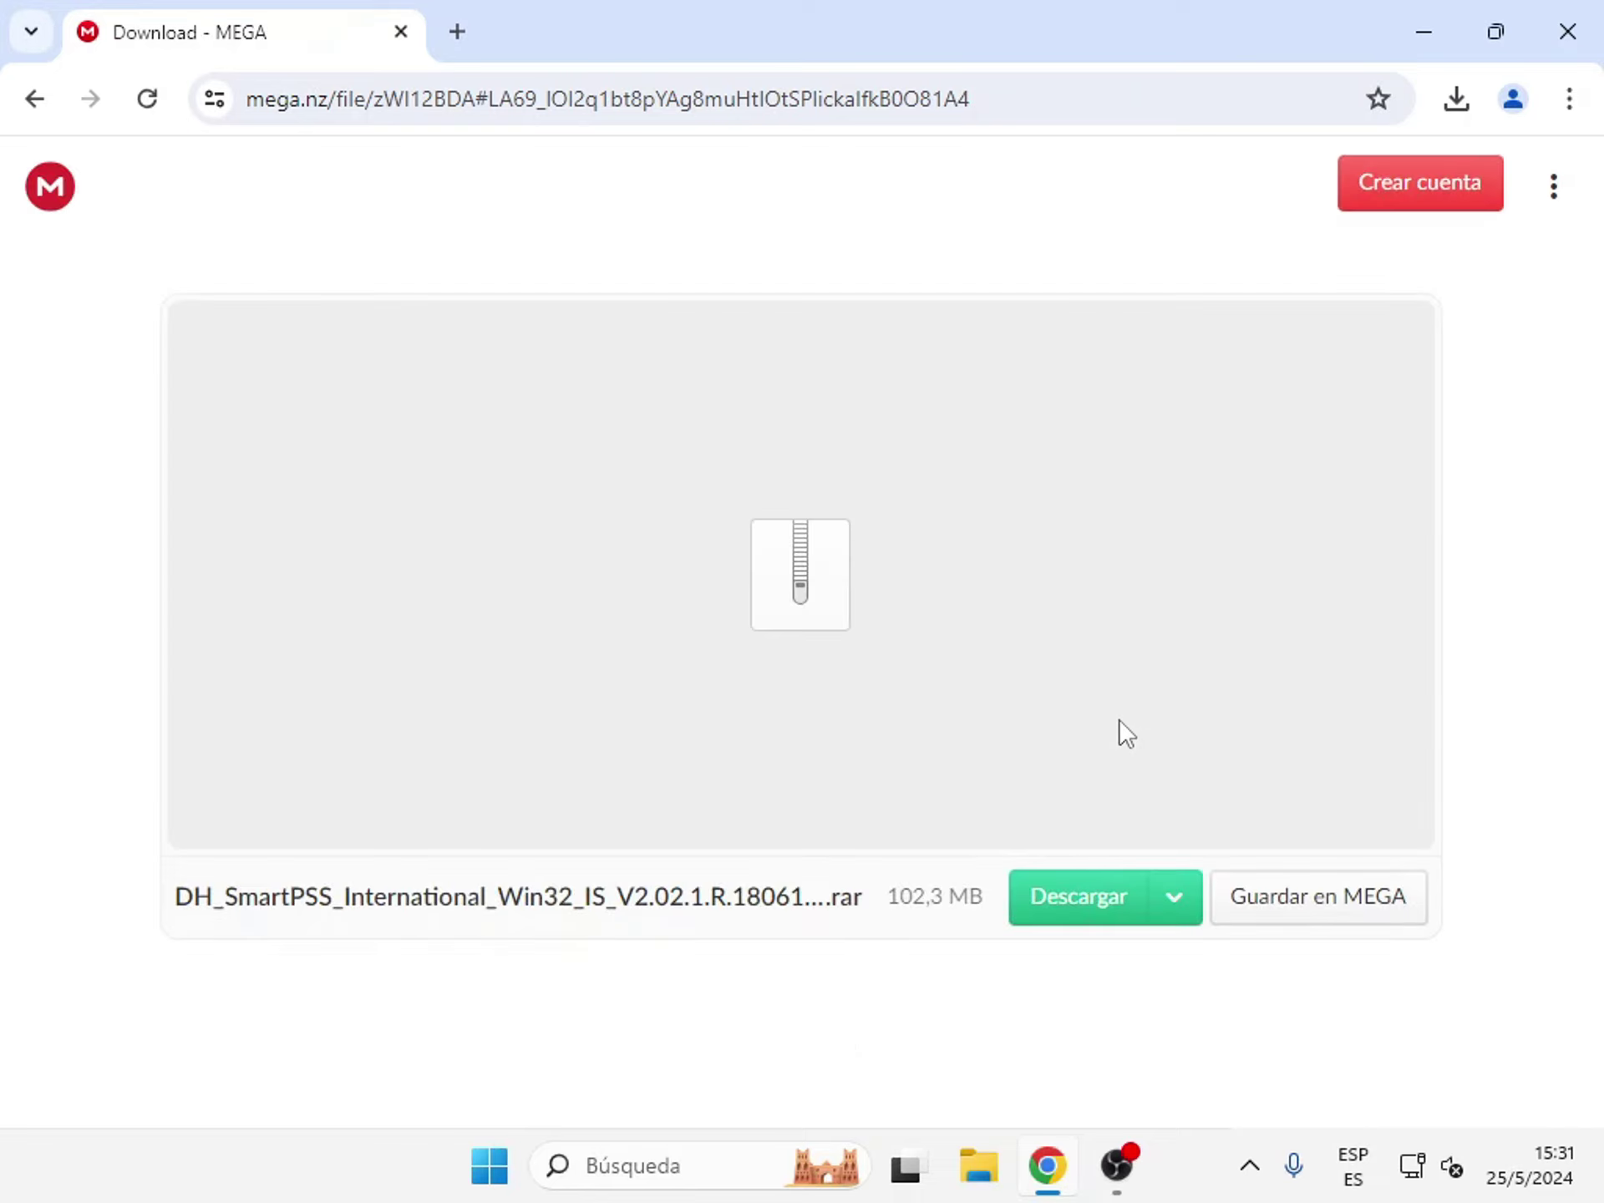
- Download the 102,3 MB DH_SmartPSS_International_Win32 .rar and view it in the browser's downloads list
click(1080, 901)
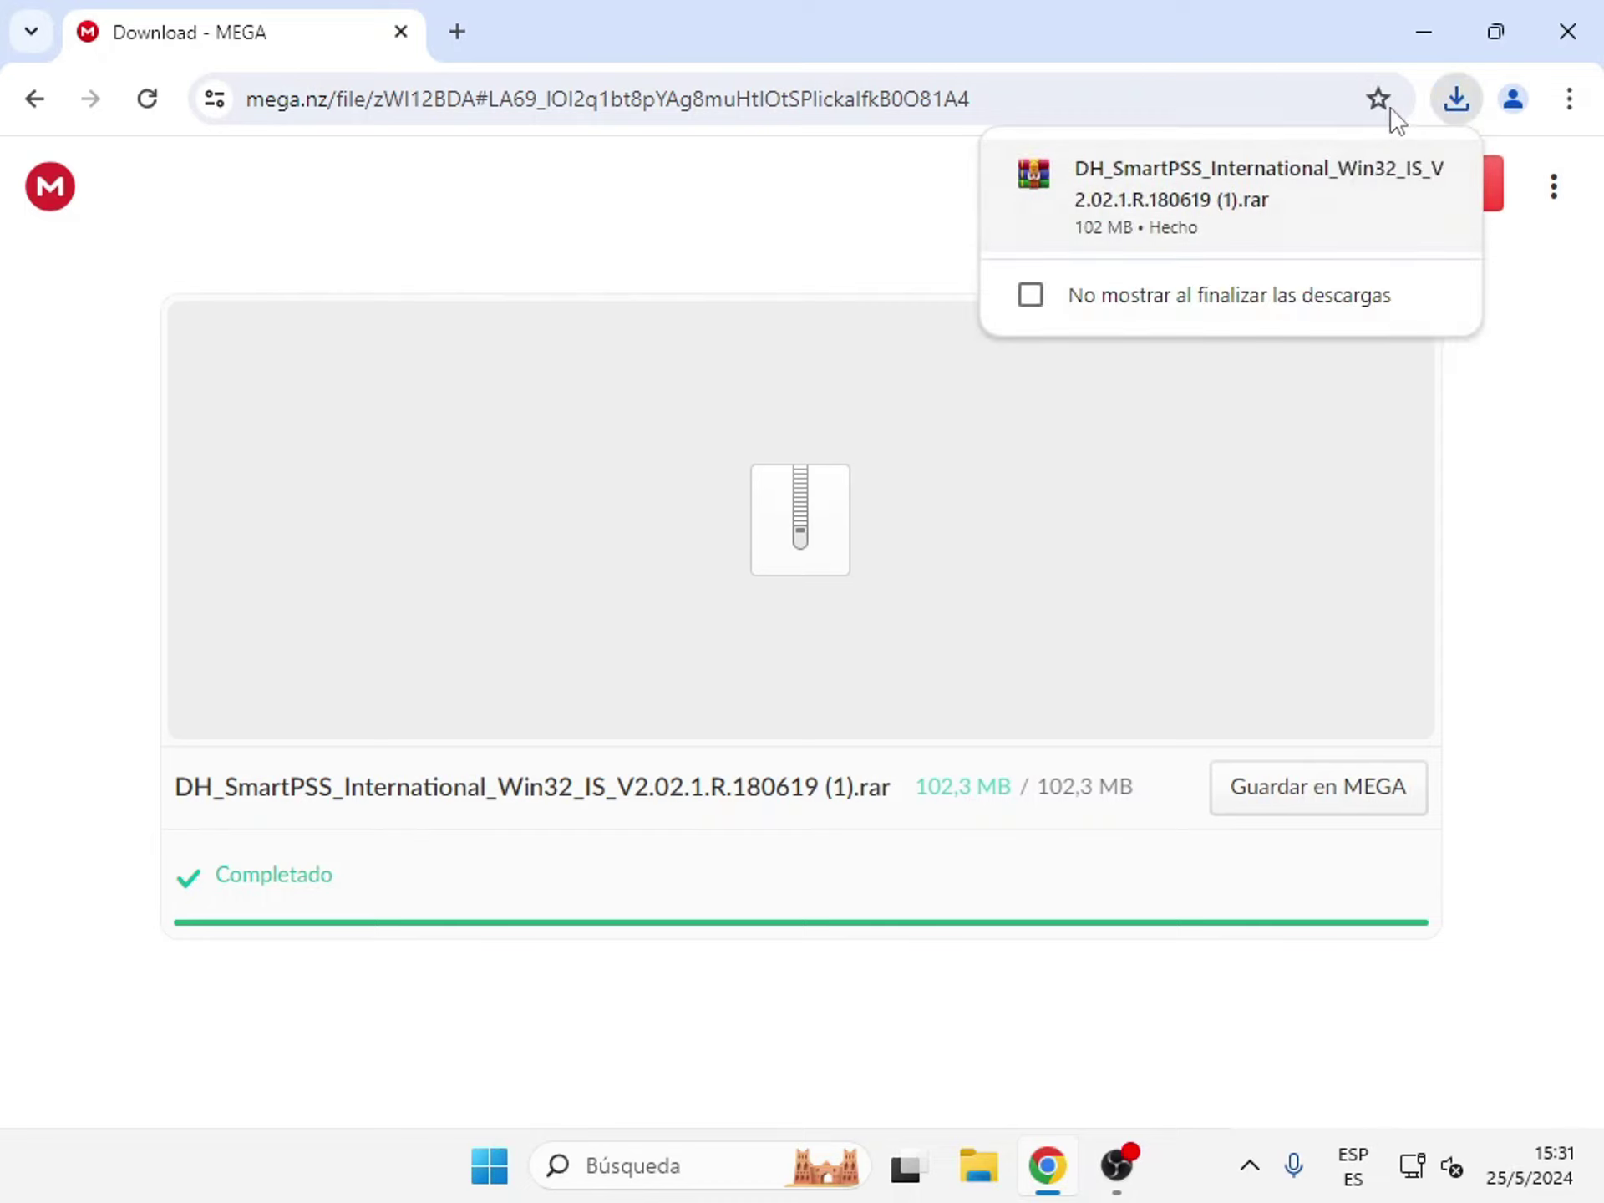
click(1458, 101)
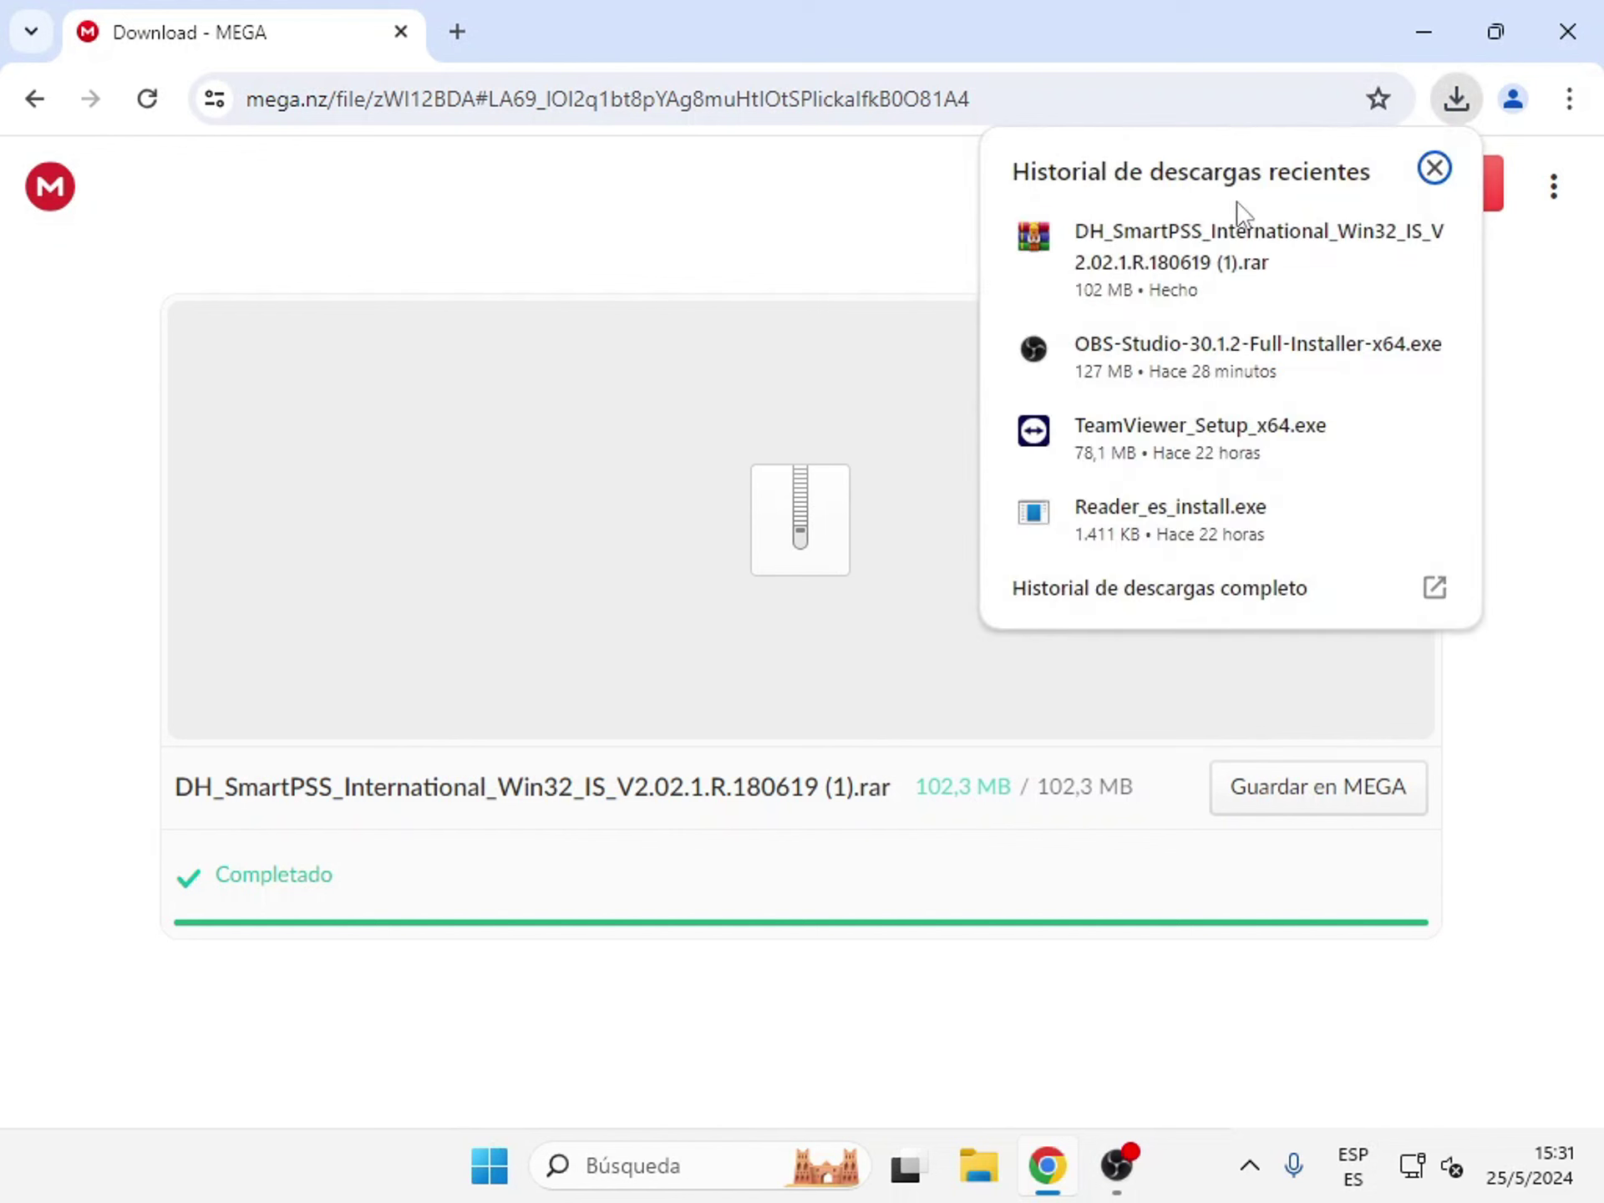
- Open the downloaded .rar in WinRAR and run the DH_SmartPSS .exe installer inside it
click(1119, 259)
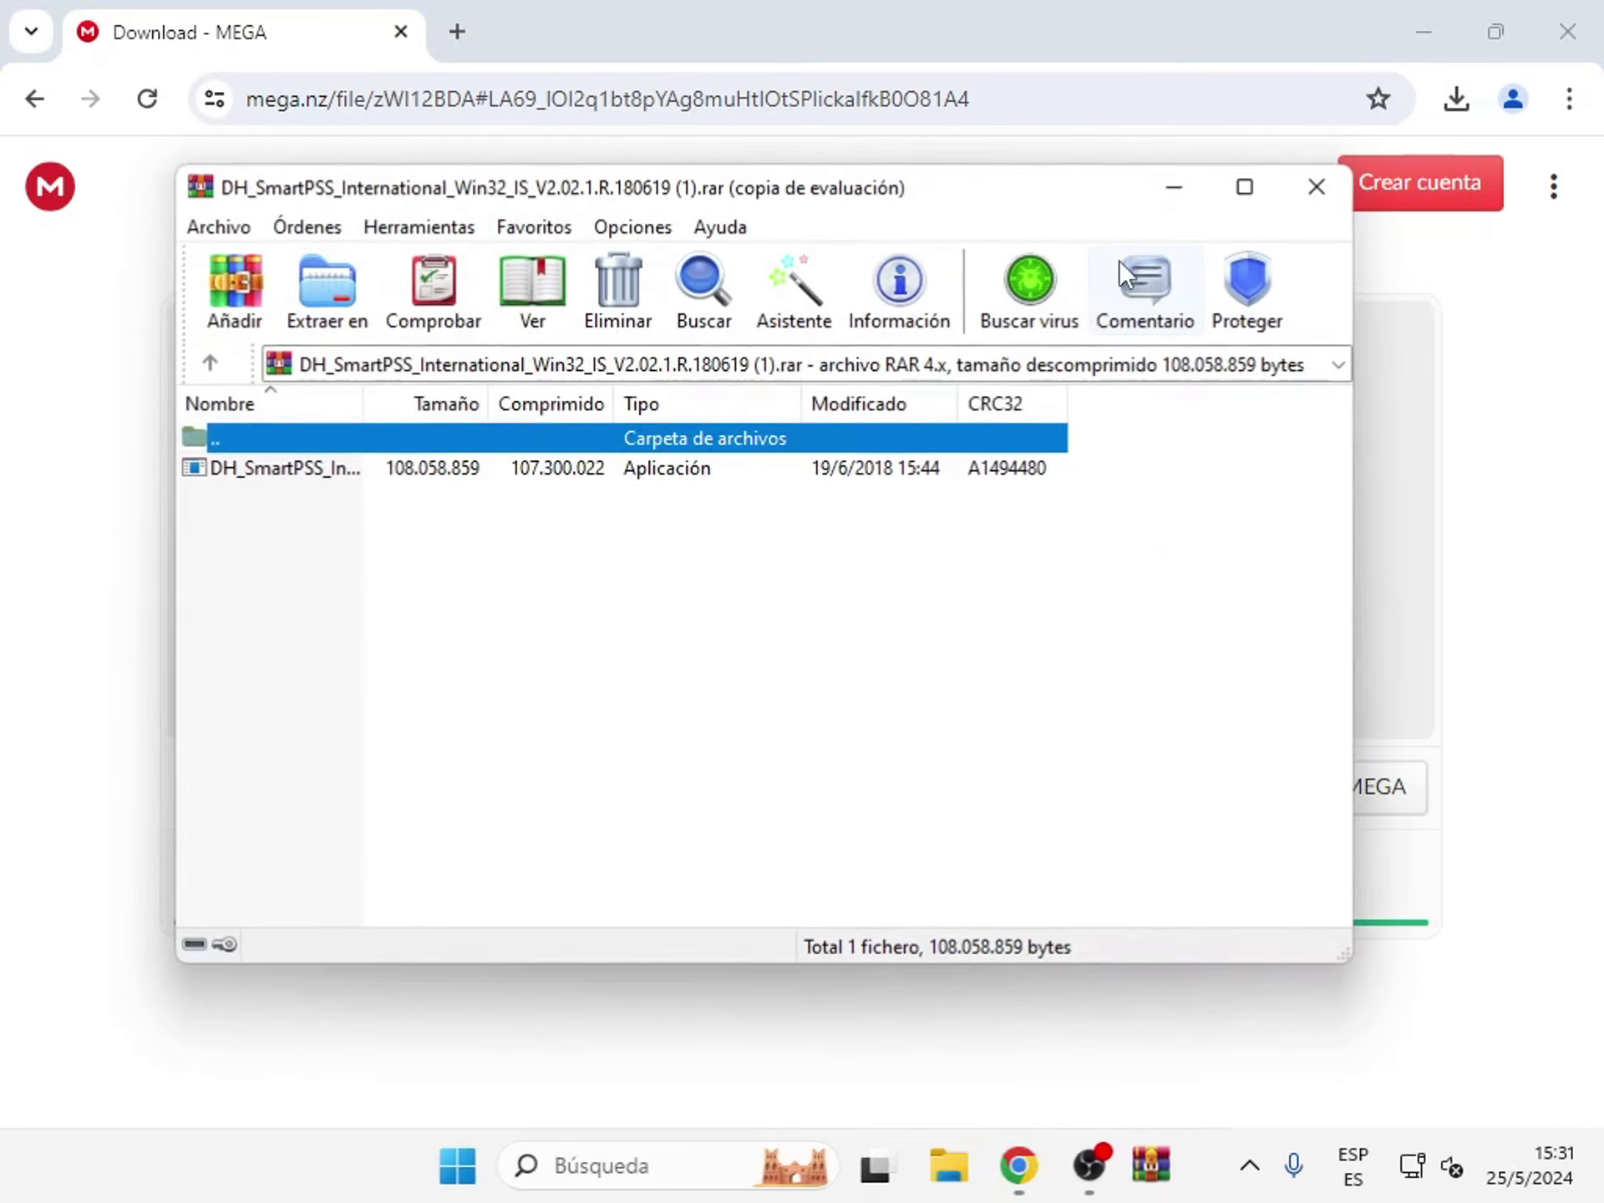
click(289, 466)
double_click(289, 466)
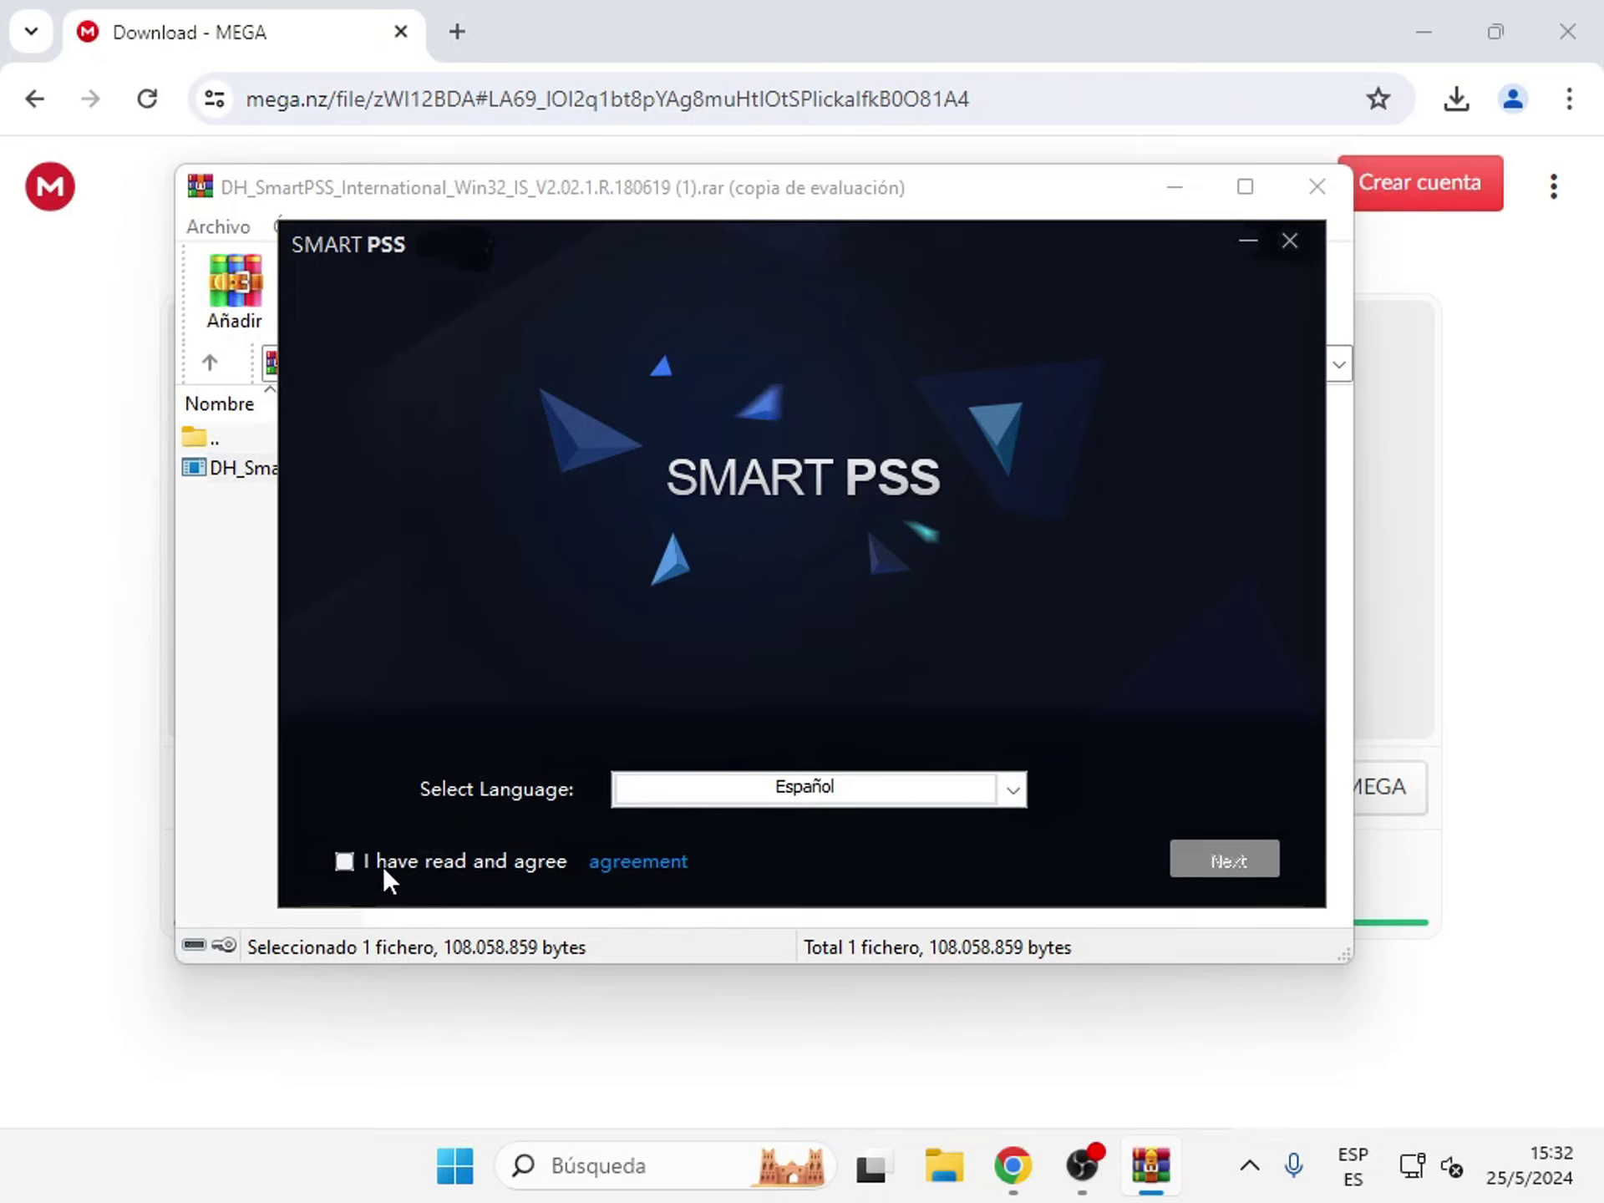
- Accept the license and install only SmartPSS to the default path
click(351, 862)
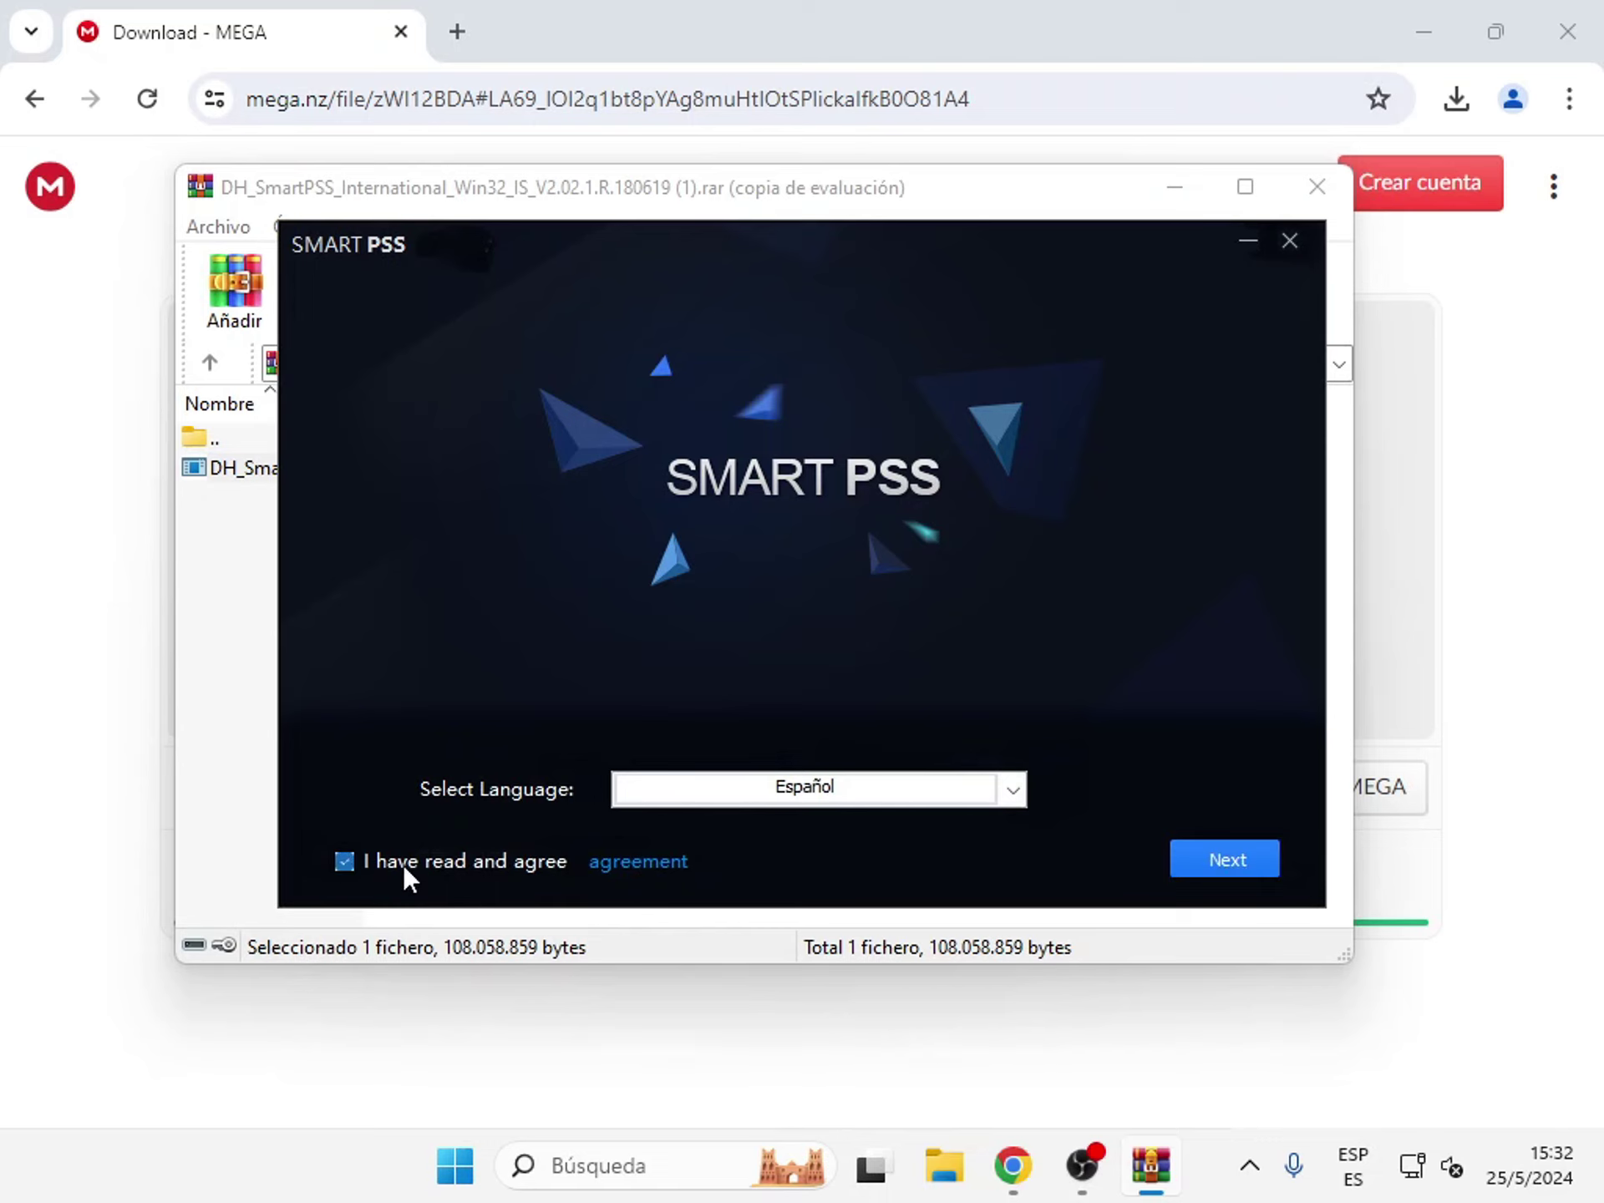
click(1191, 860)
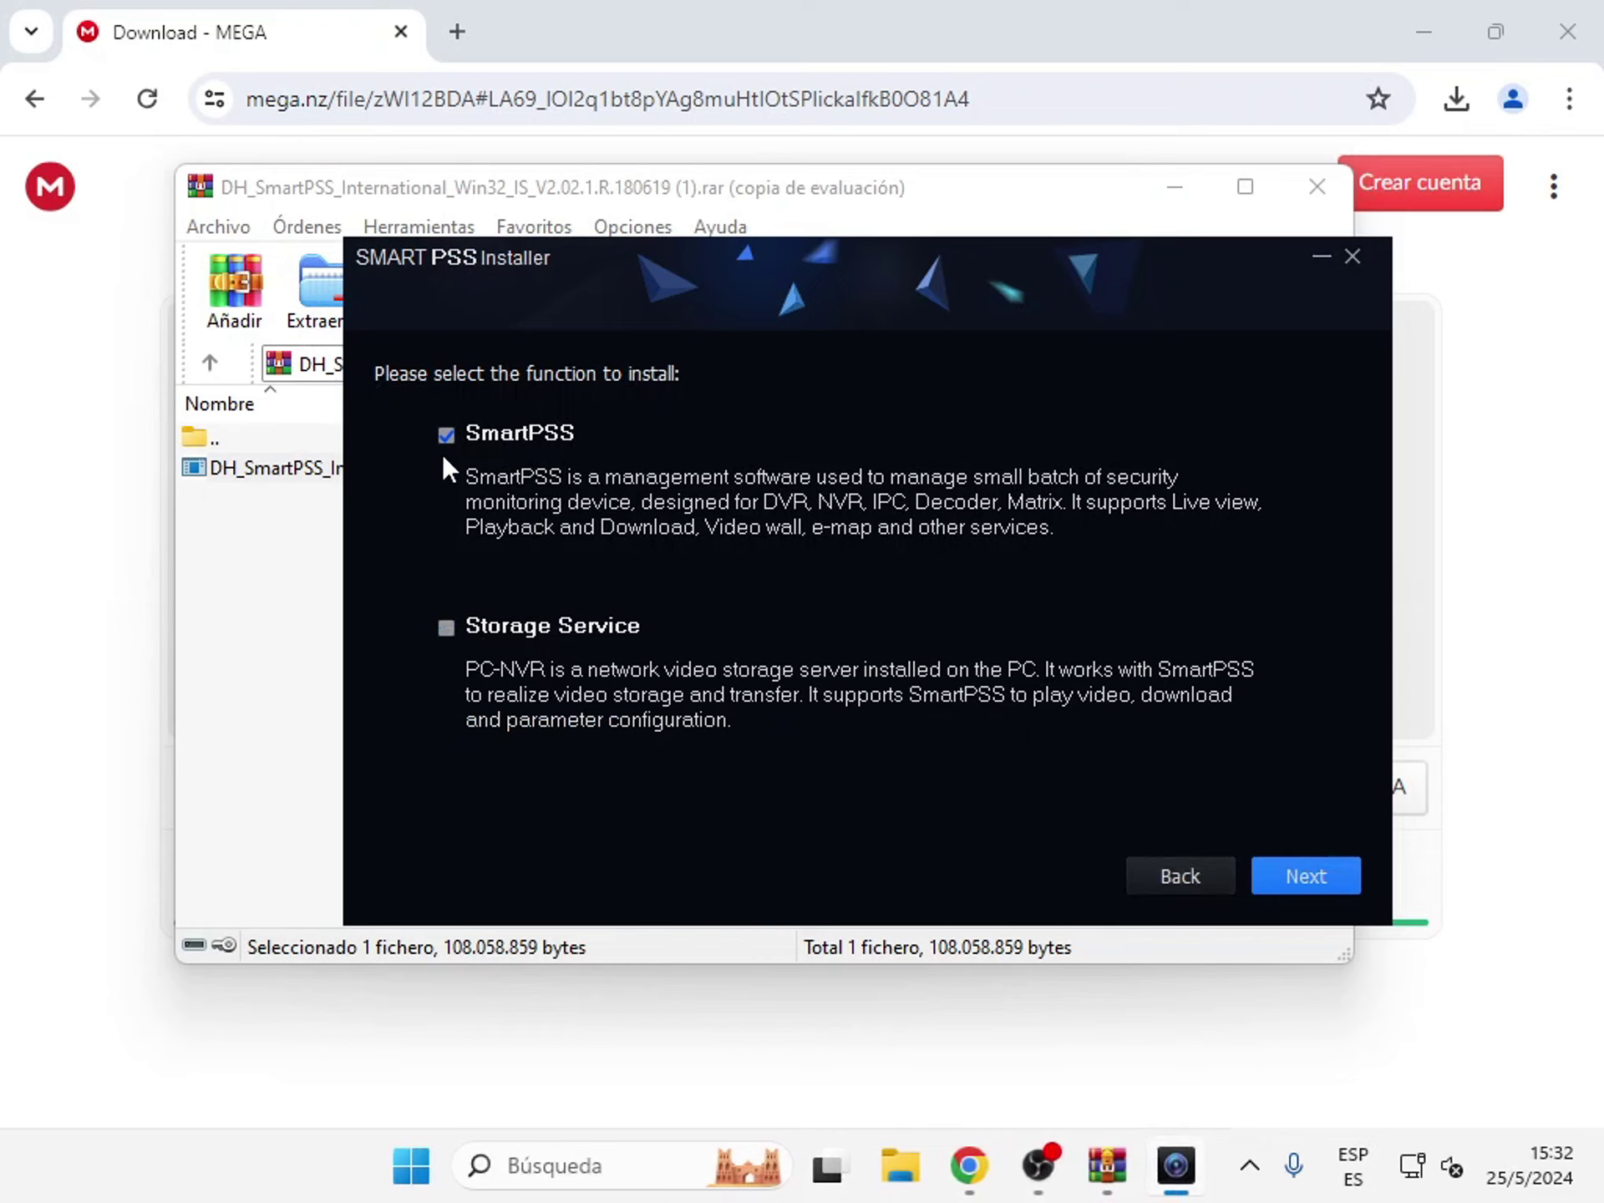
click(1320, 876)
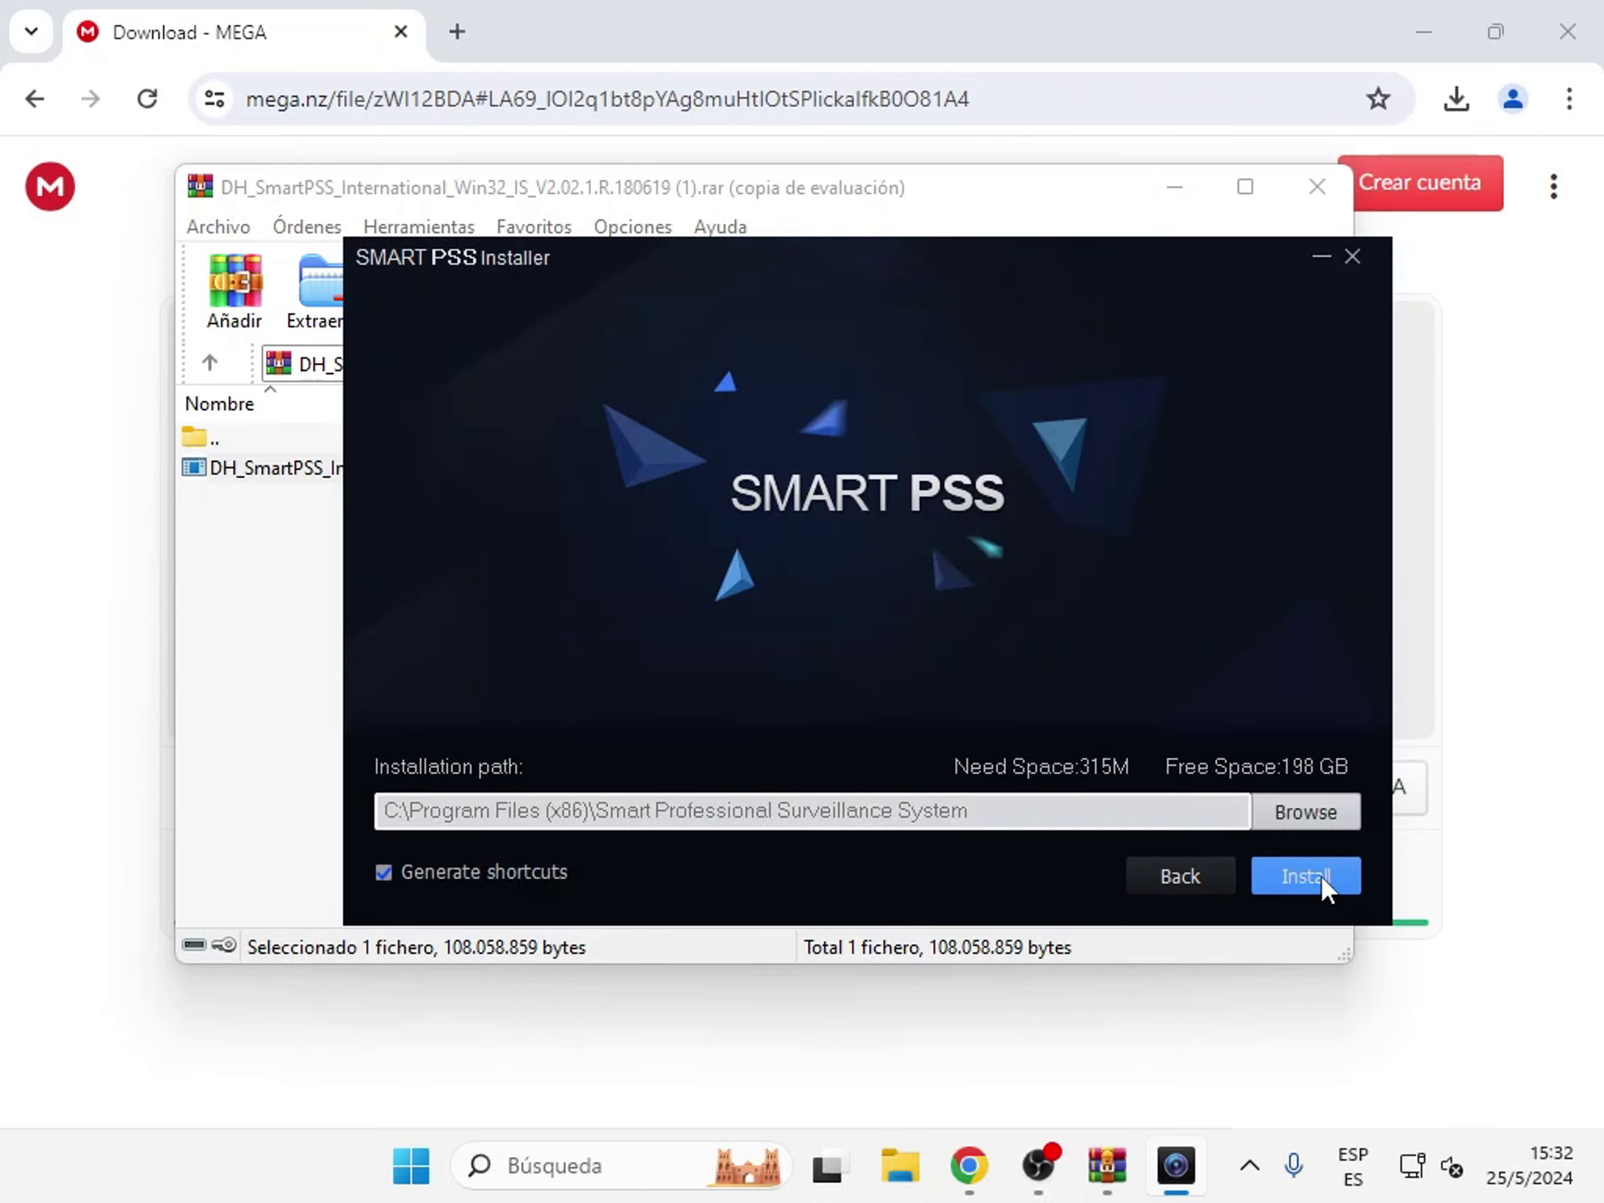
click(1321, 876)
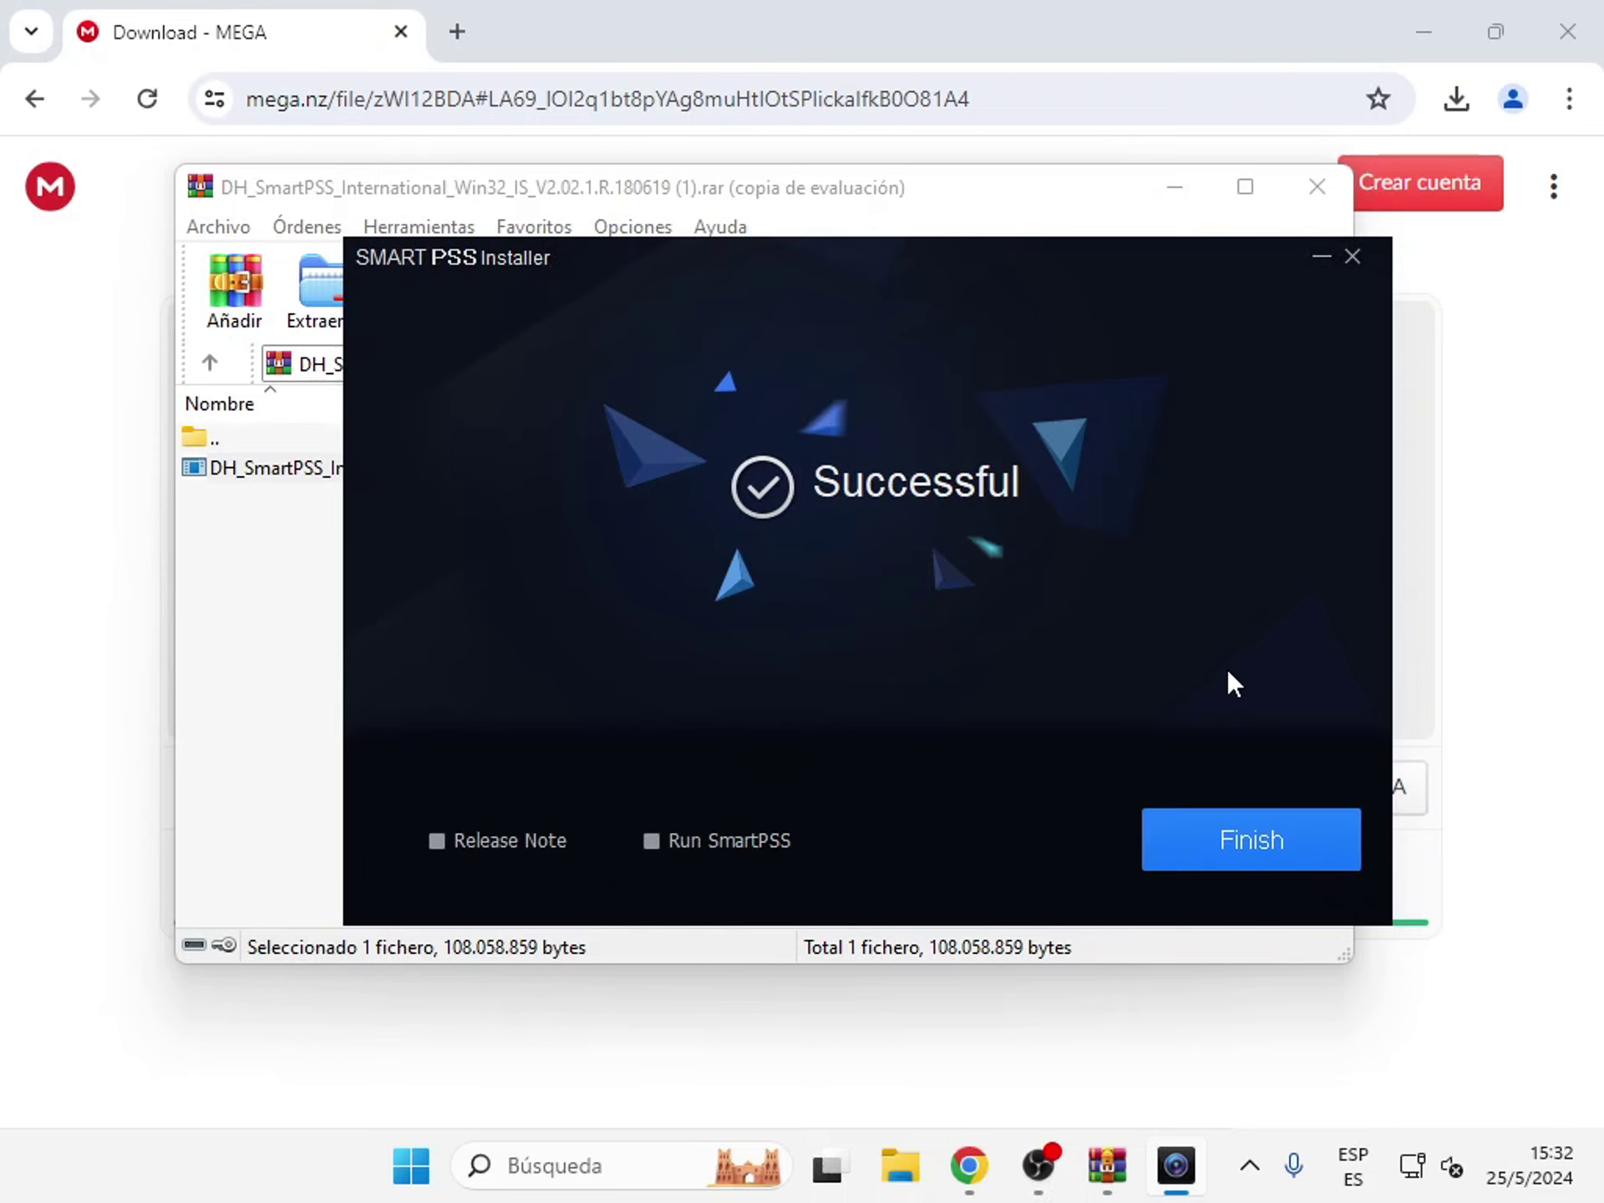
- Launch SmartPSS on finish and allow it through the firewall on private and public networks
click(660, 840)
click(1220, 829)
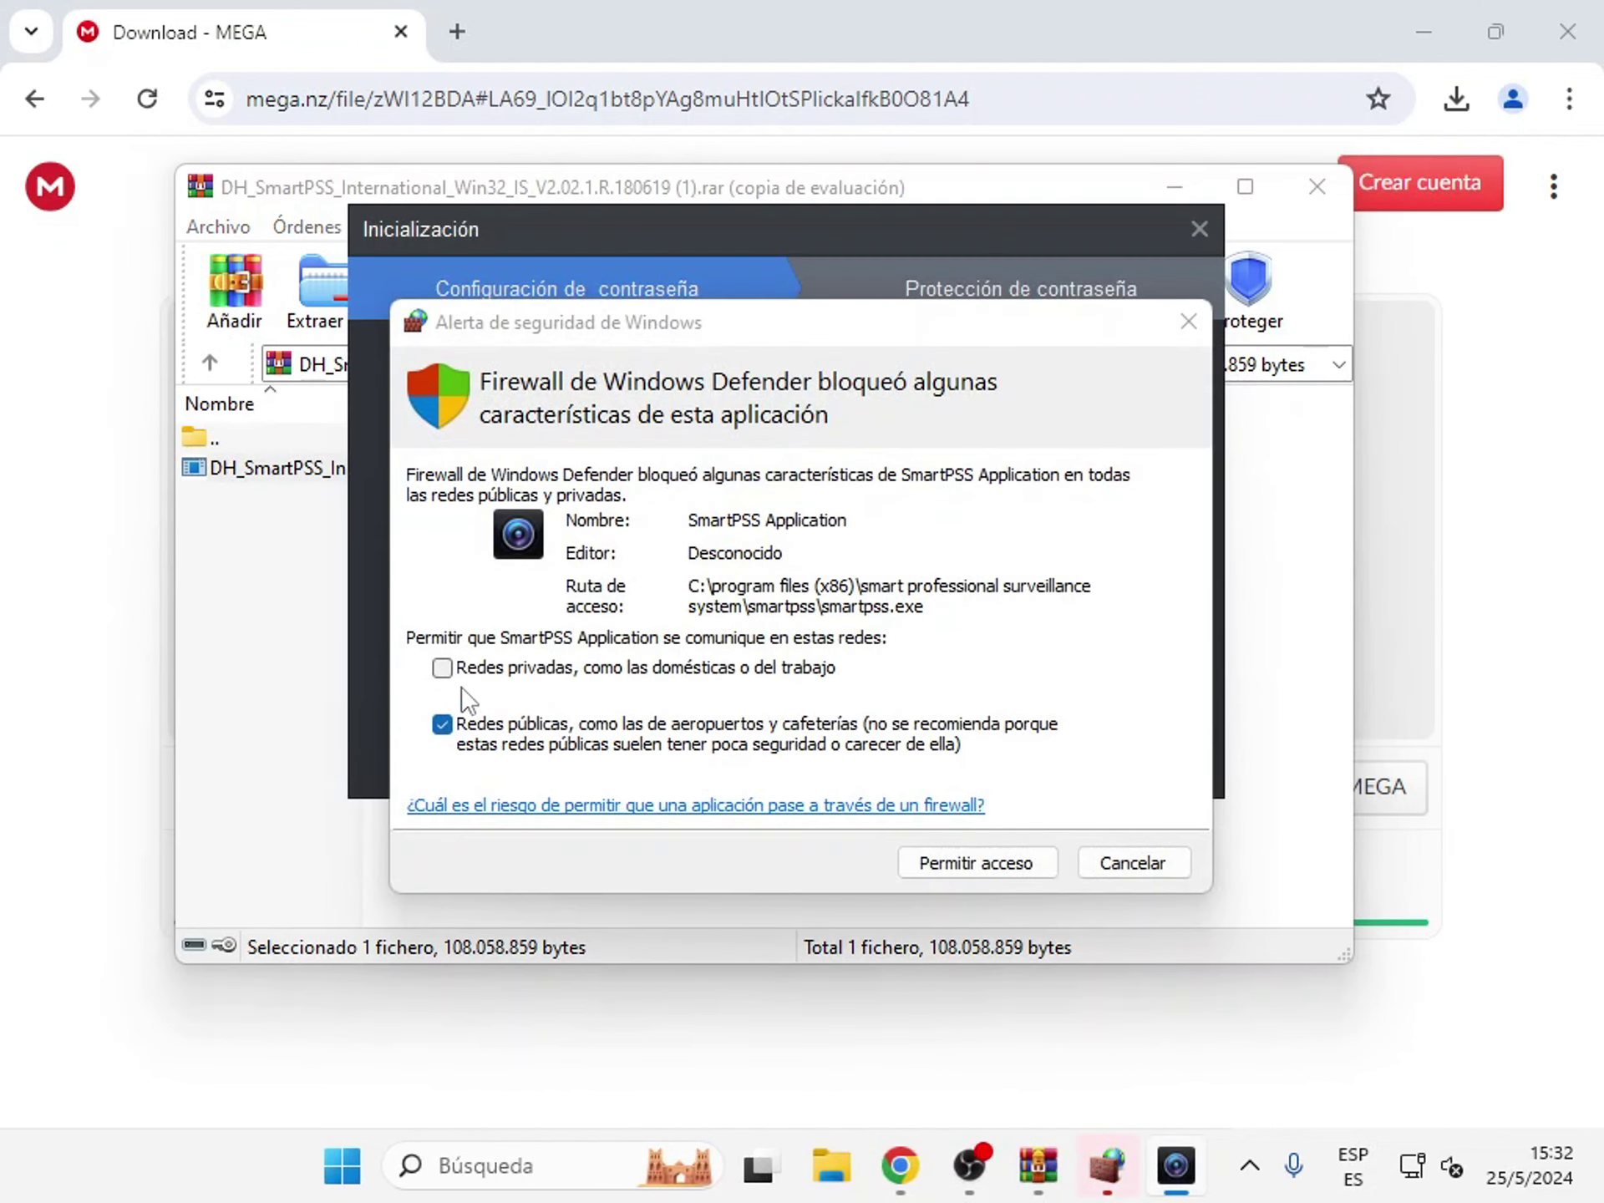
click(443, 671)
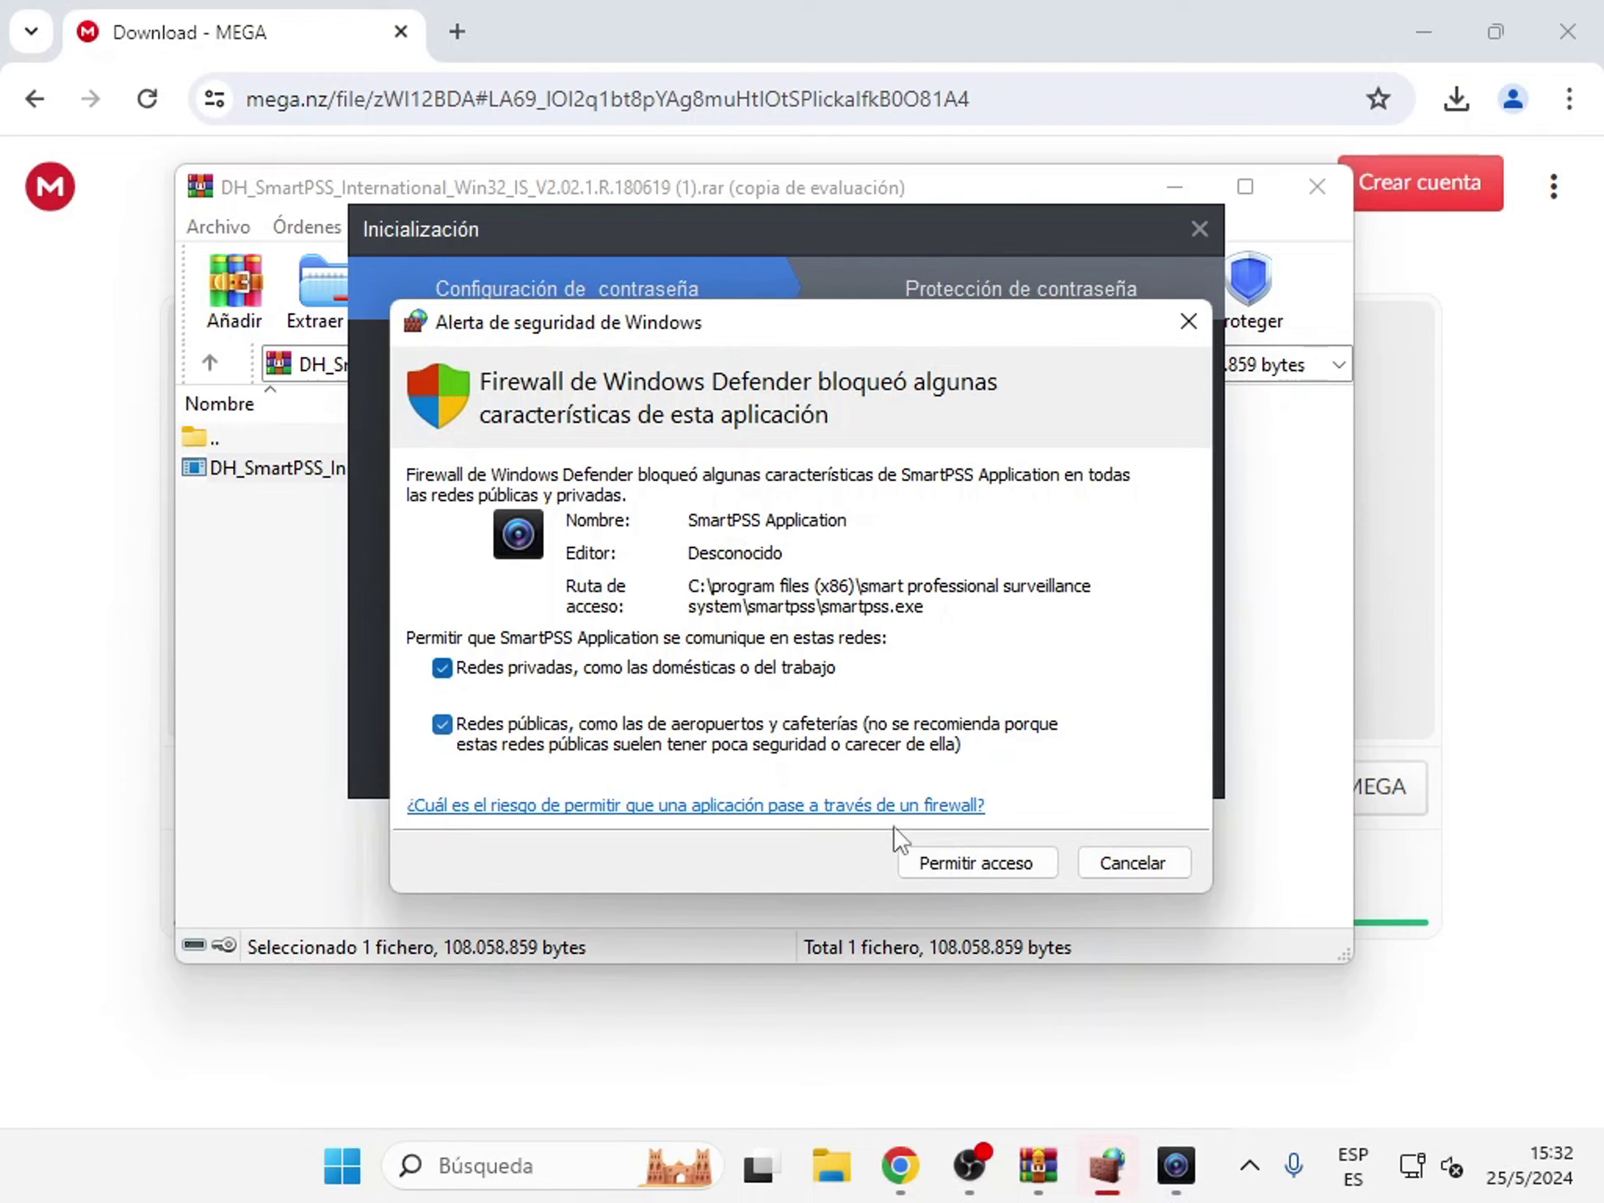
click(940, 860)
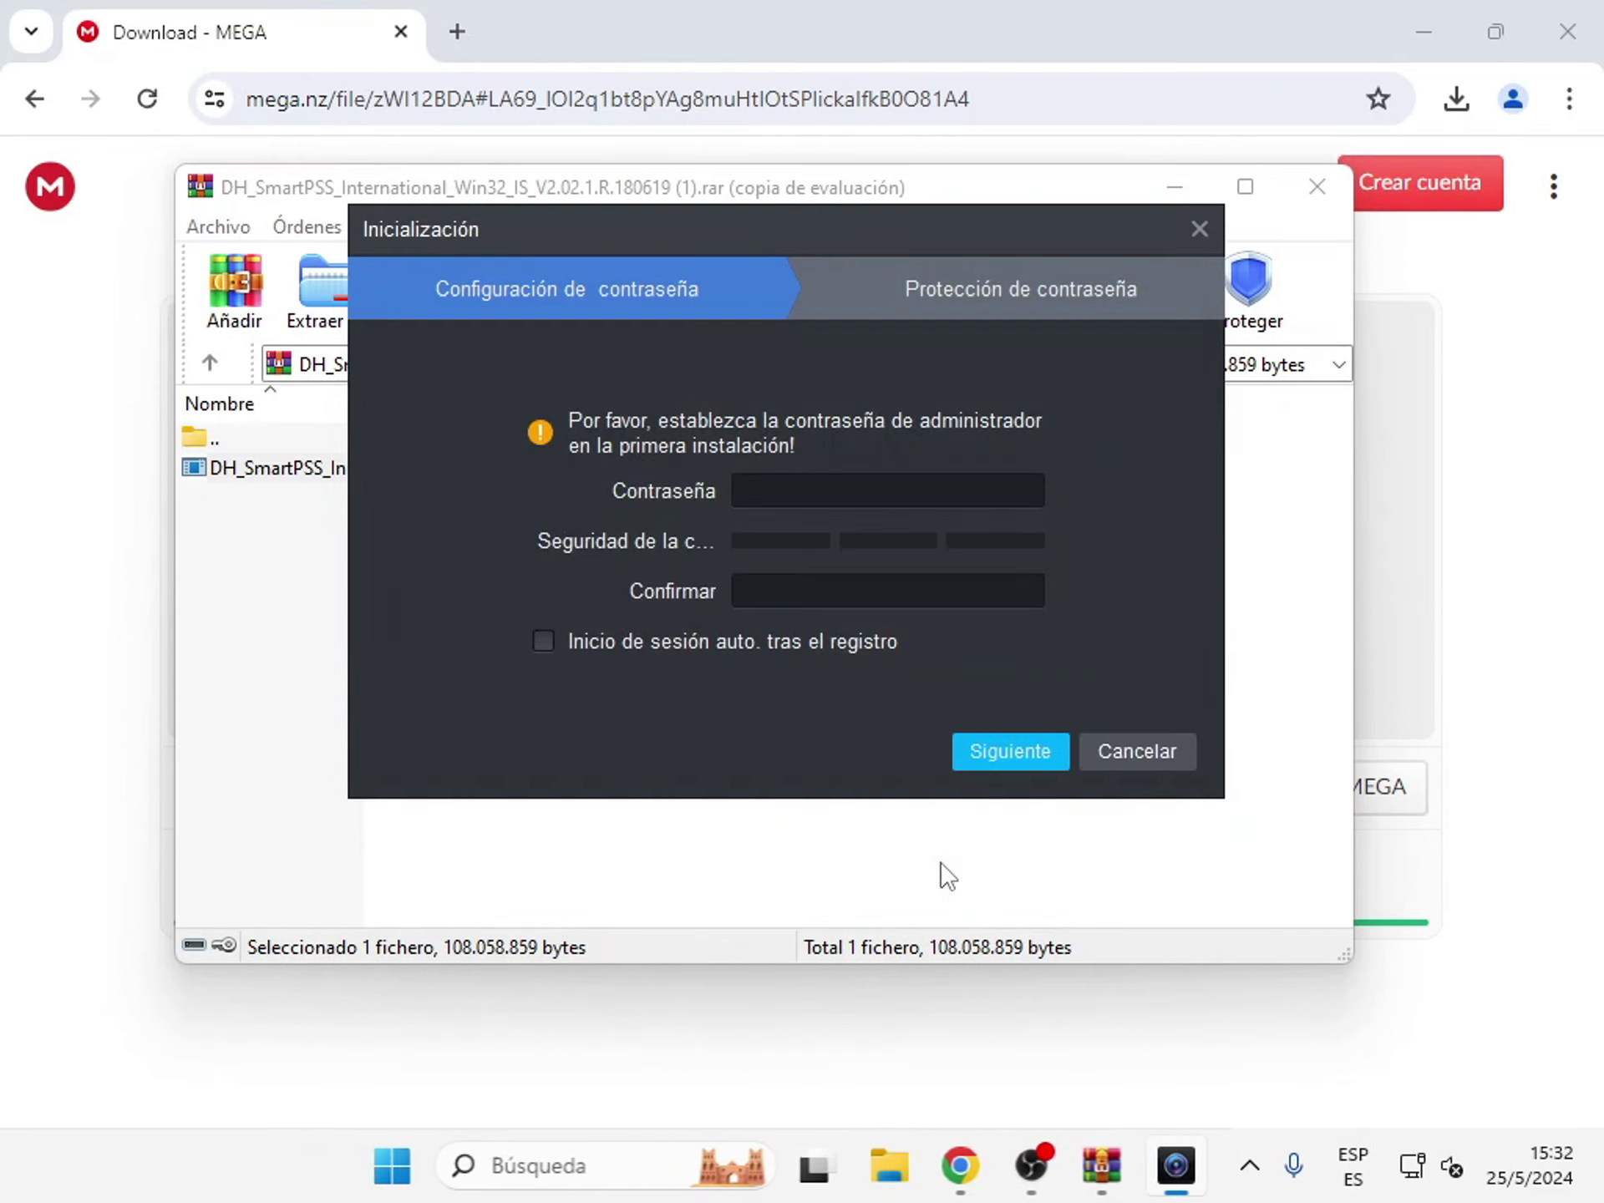
- Enter and confirm the administrator password, enable Inicio de sesión auto., and continue
click(757, 494)
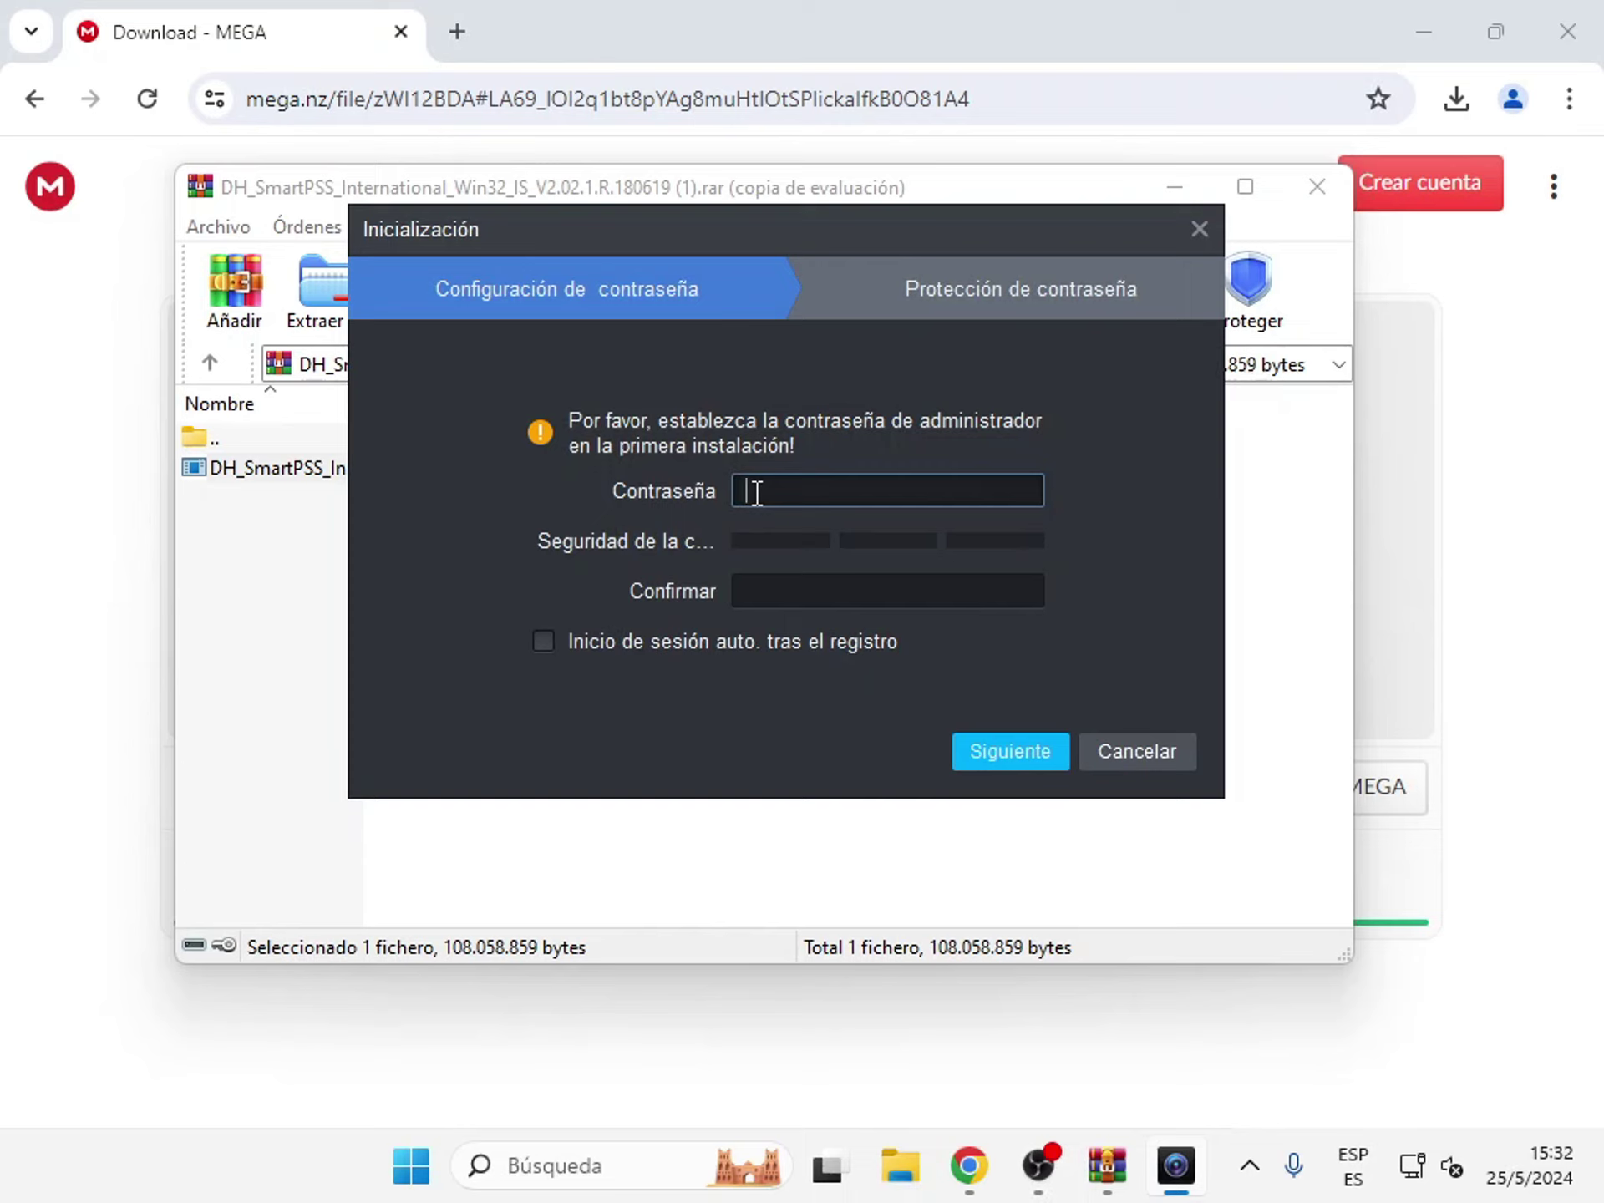
text(12345678)
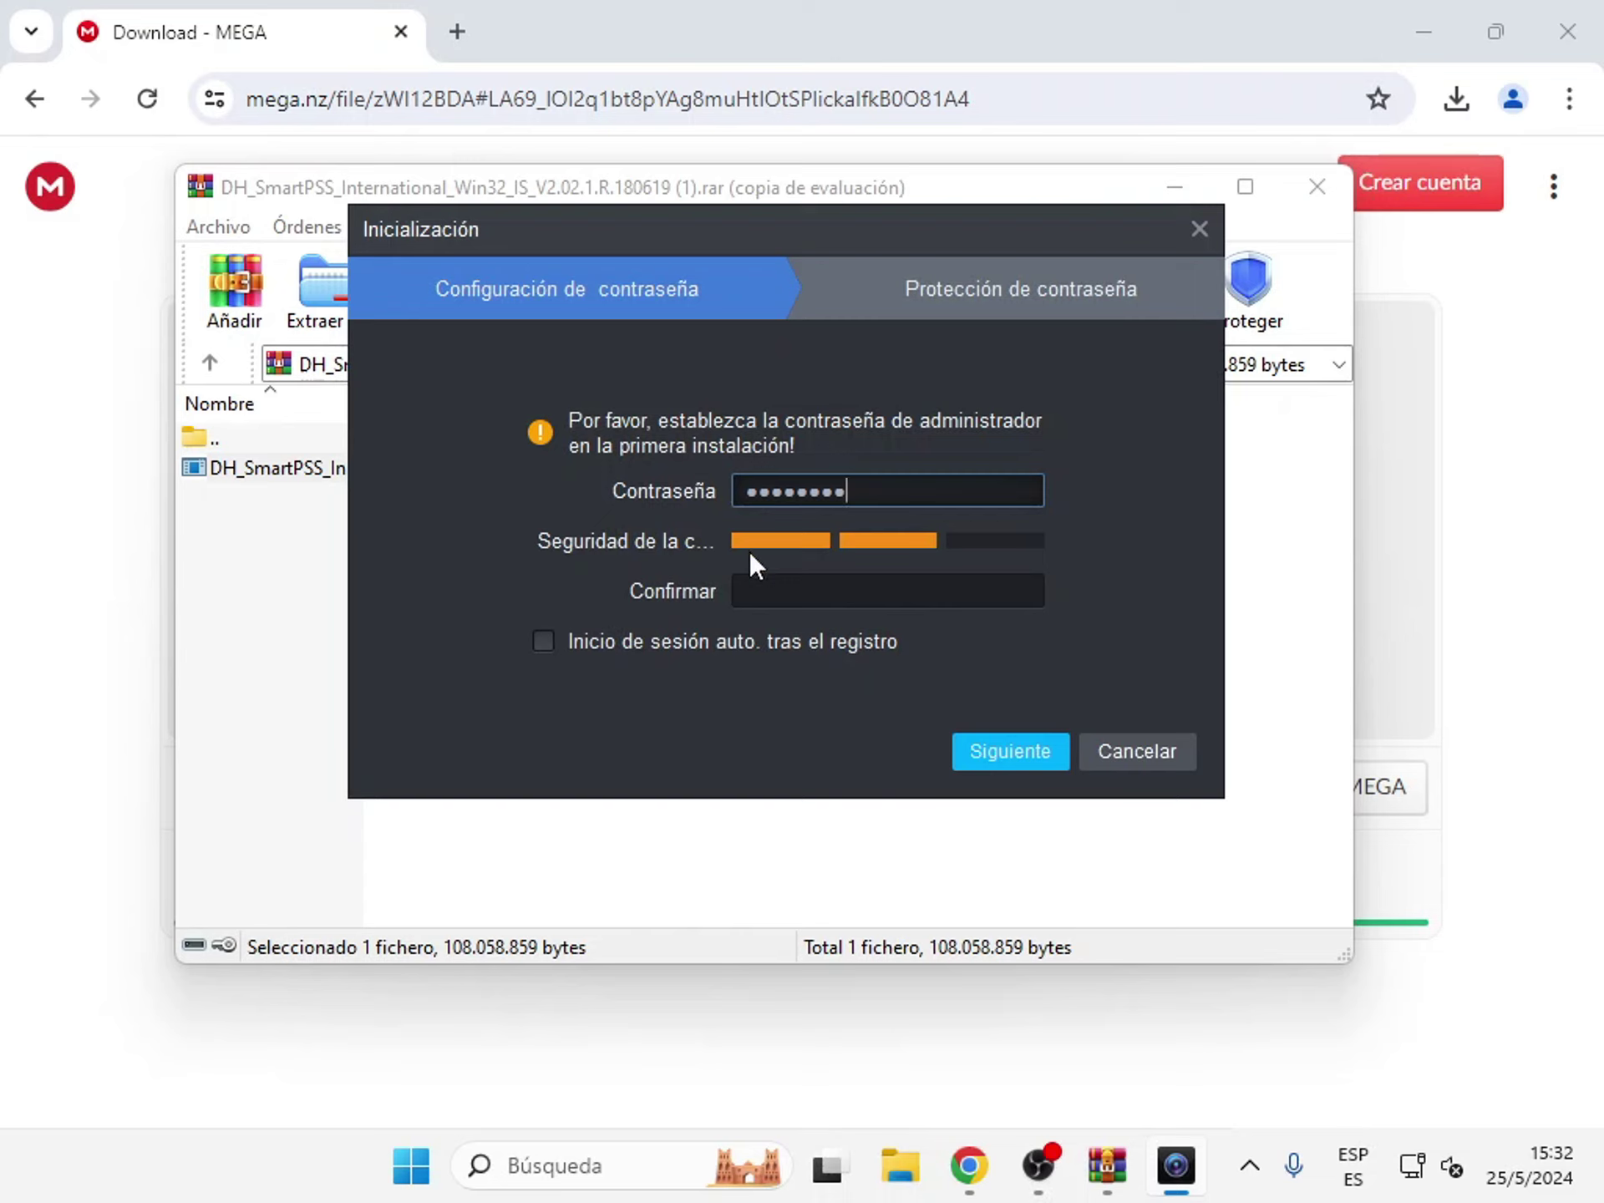
click(753, 576)
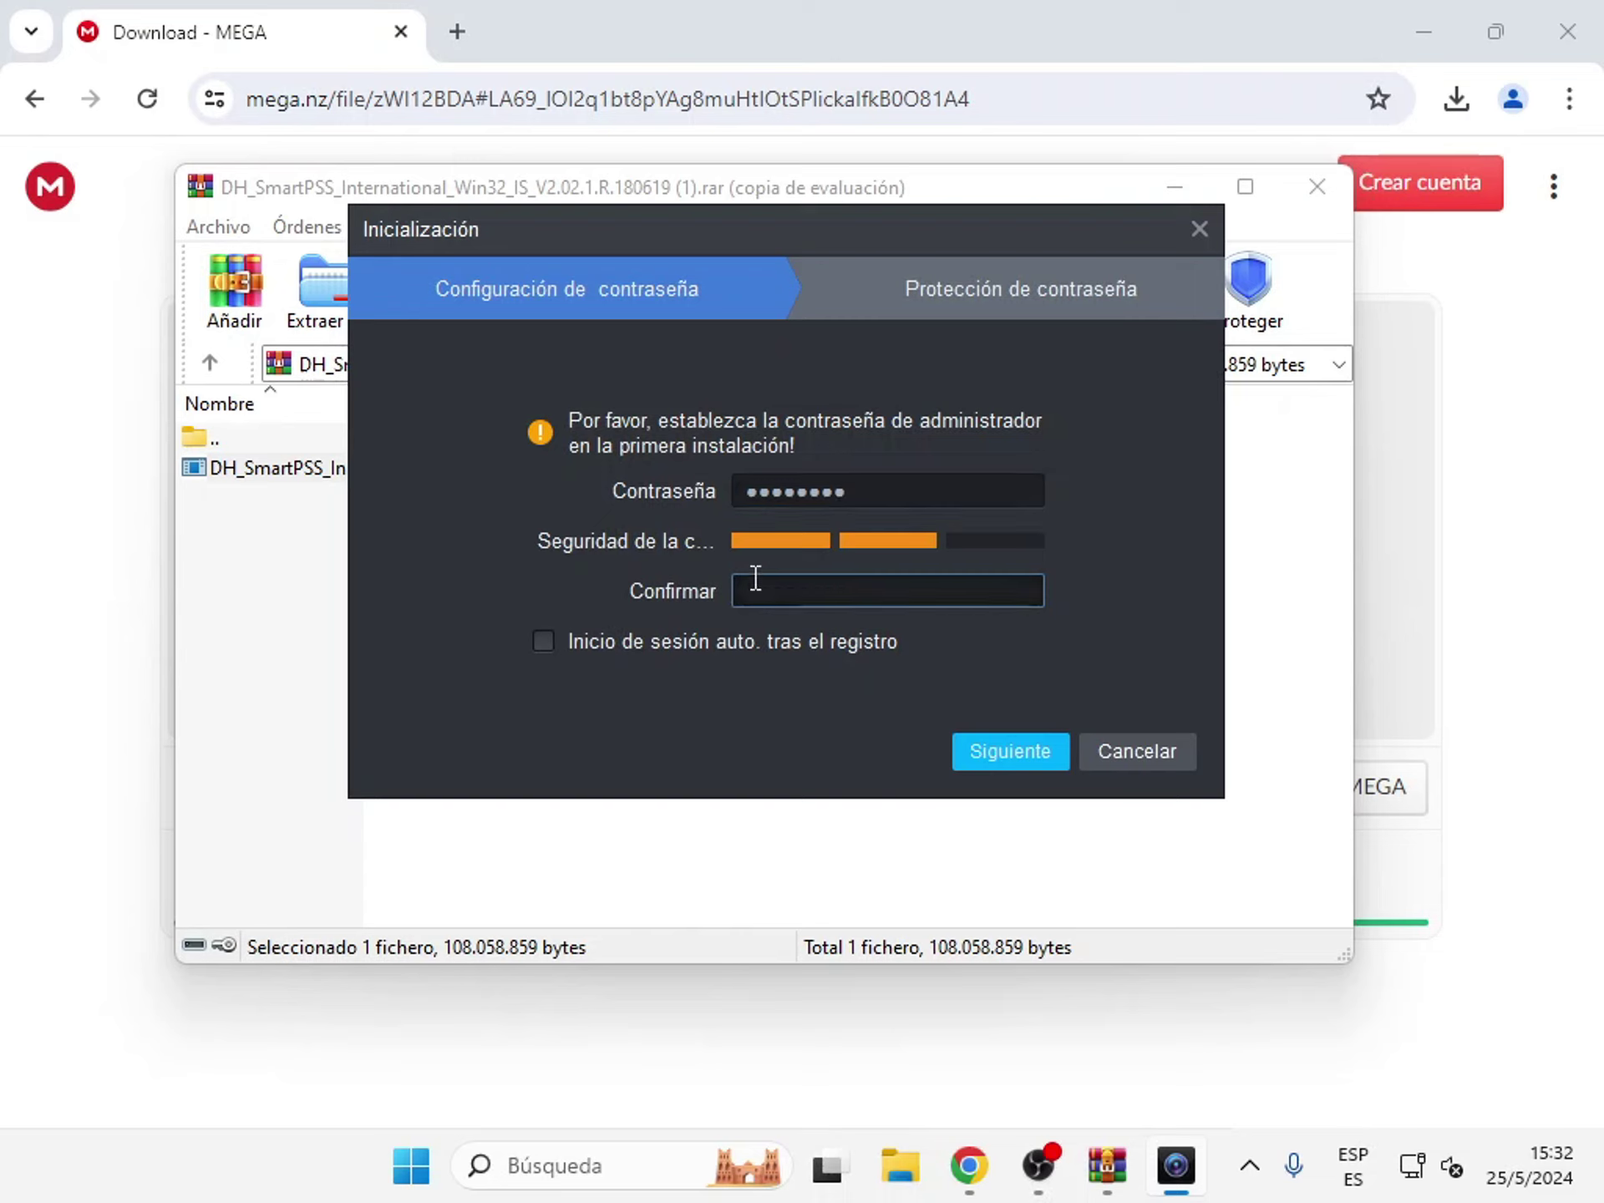
text(12345678)
click(550, 637)
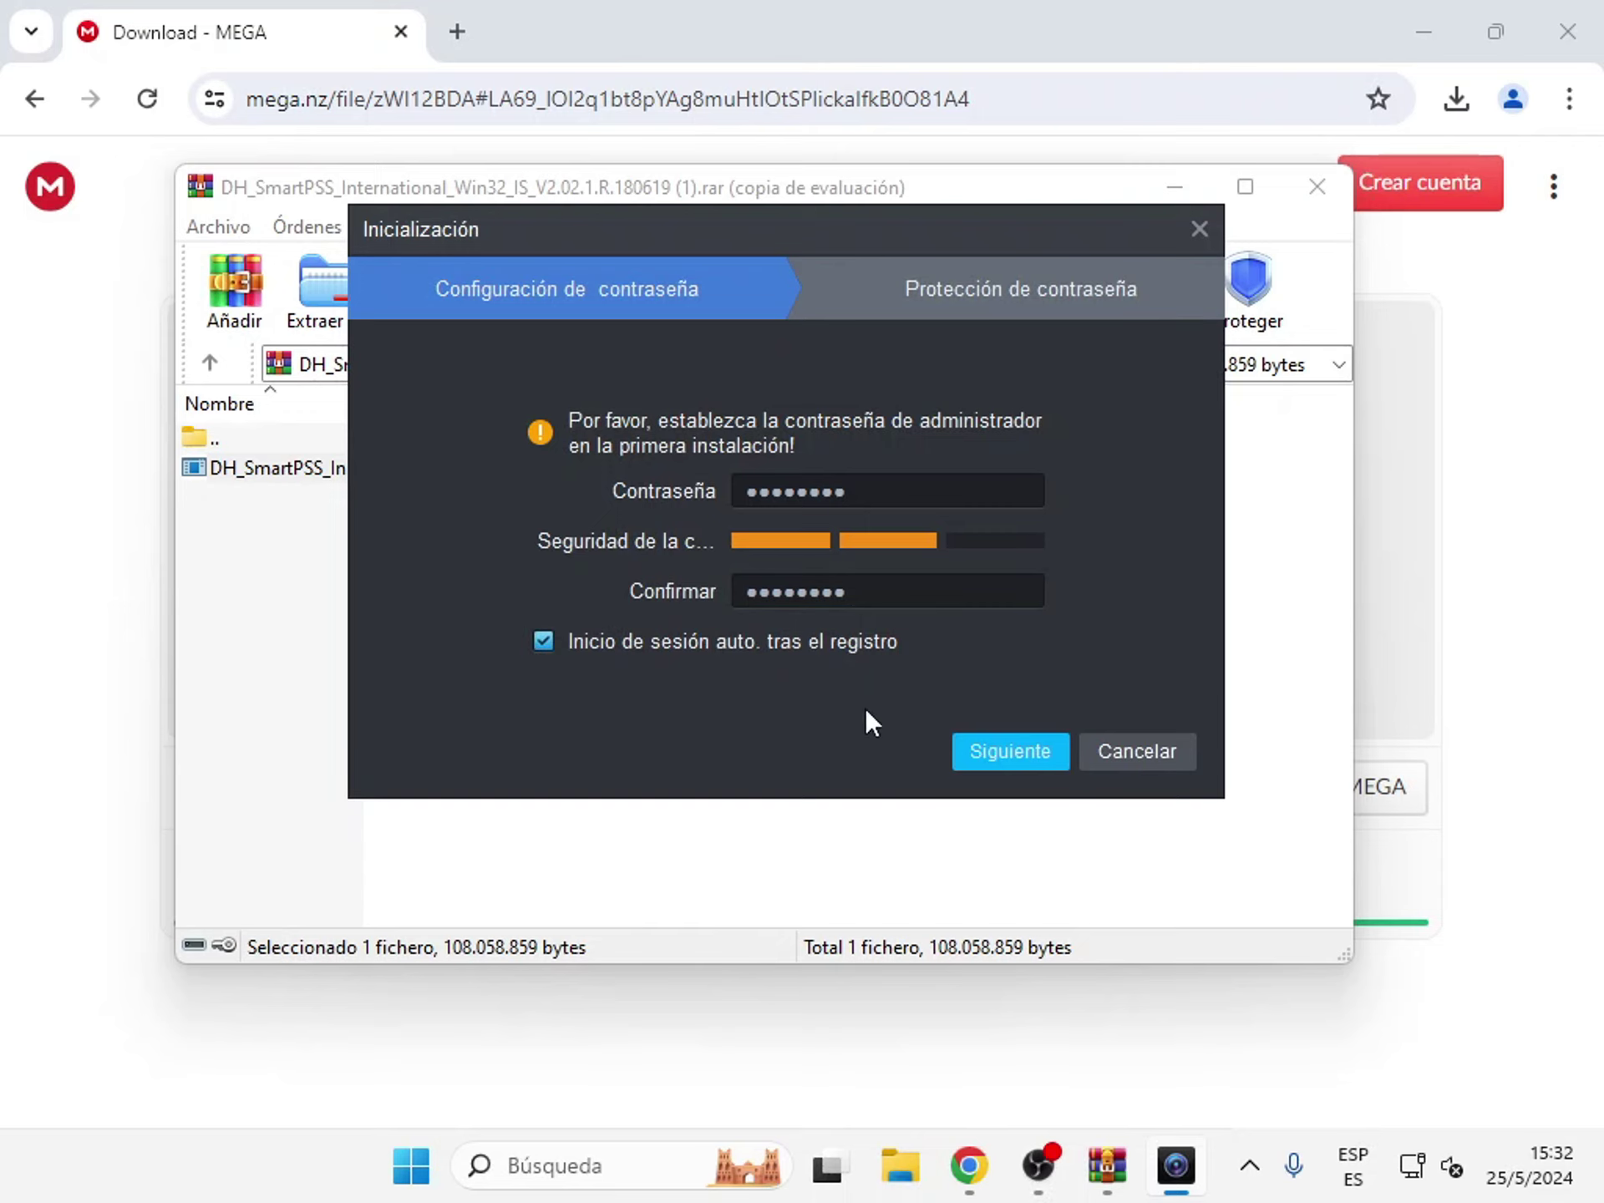
click(965, 746)
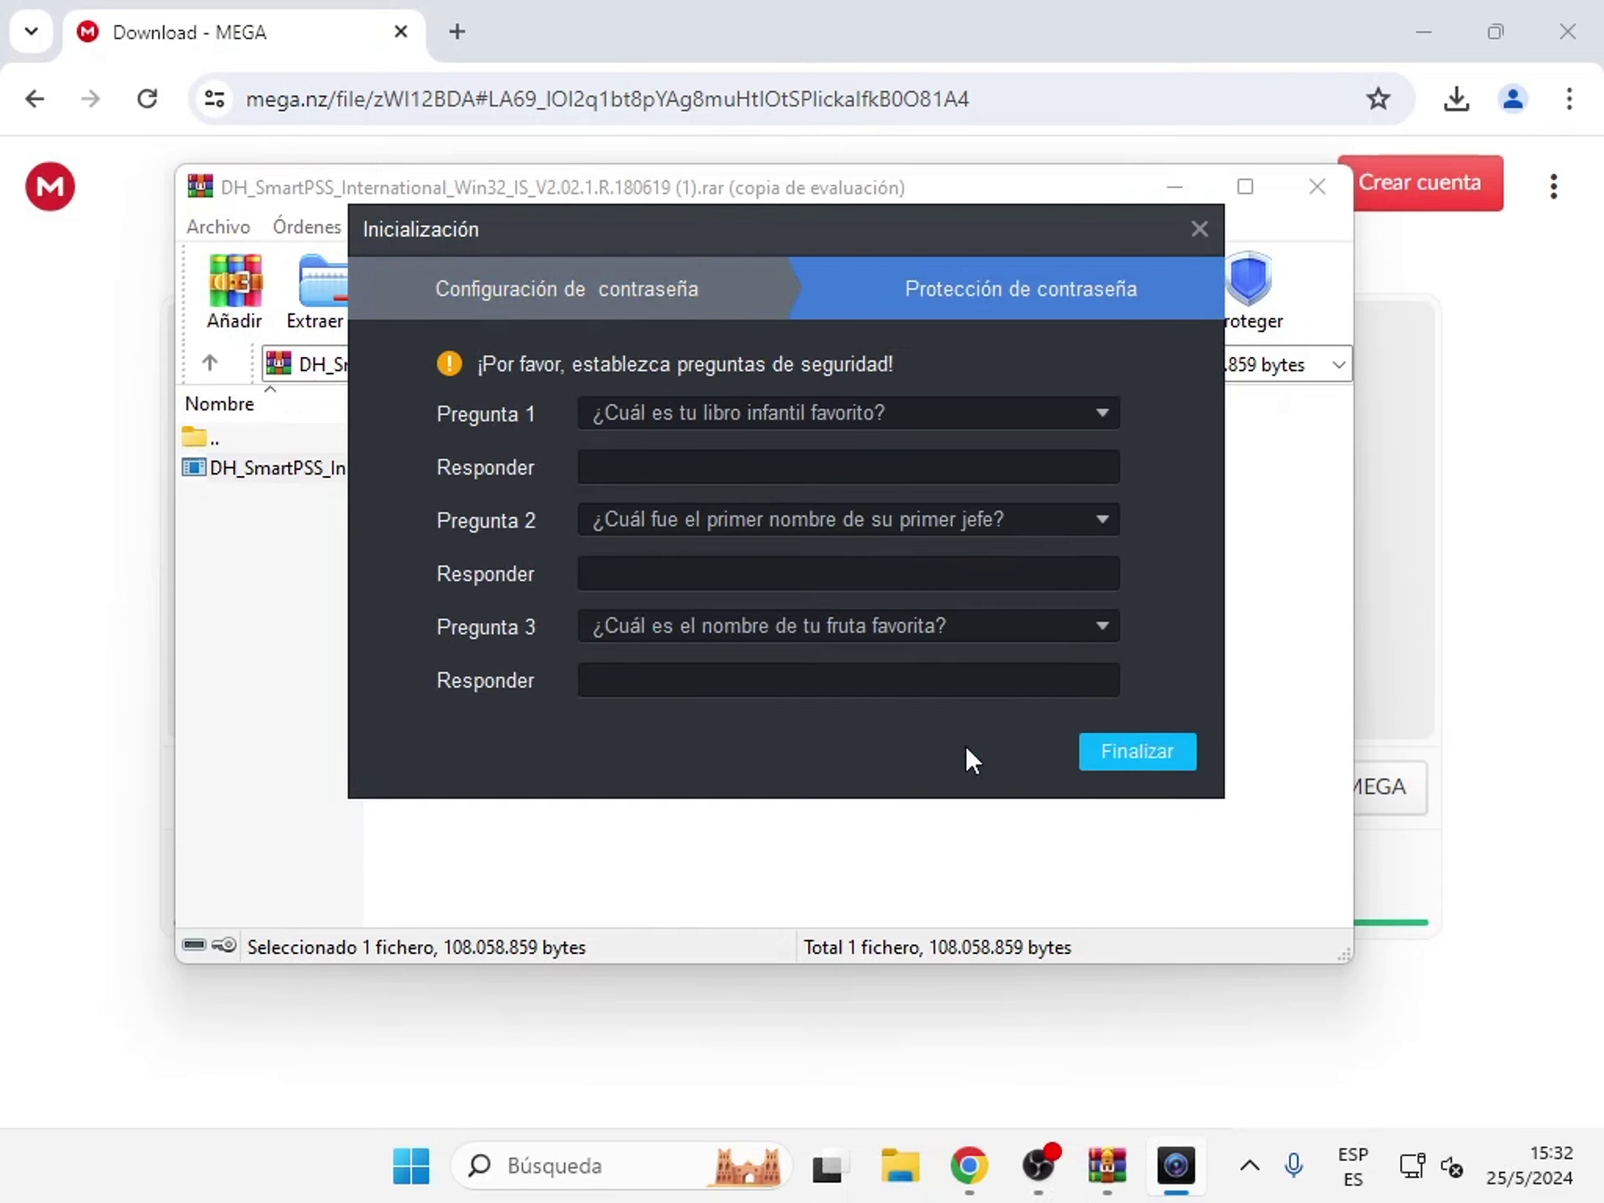
- Fill in answers for Pregunta 1, 2 and 3, then click Finalizar
click(696, 479)
text(bcbcb)
click(711, 569)
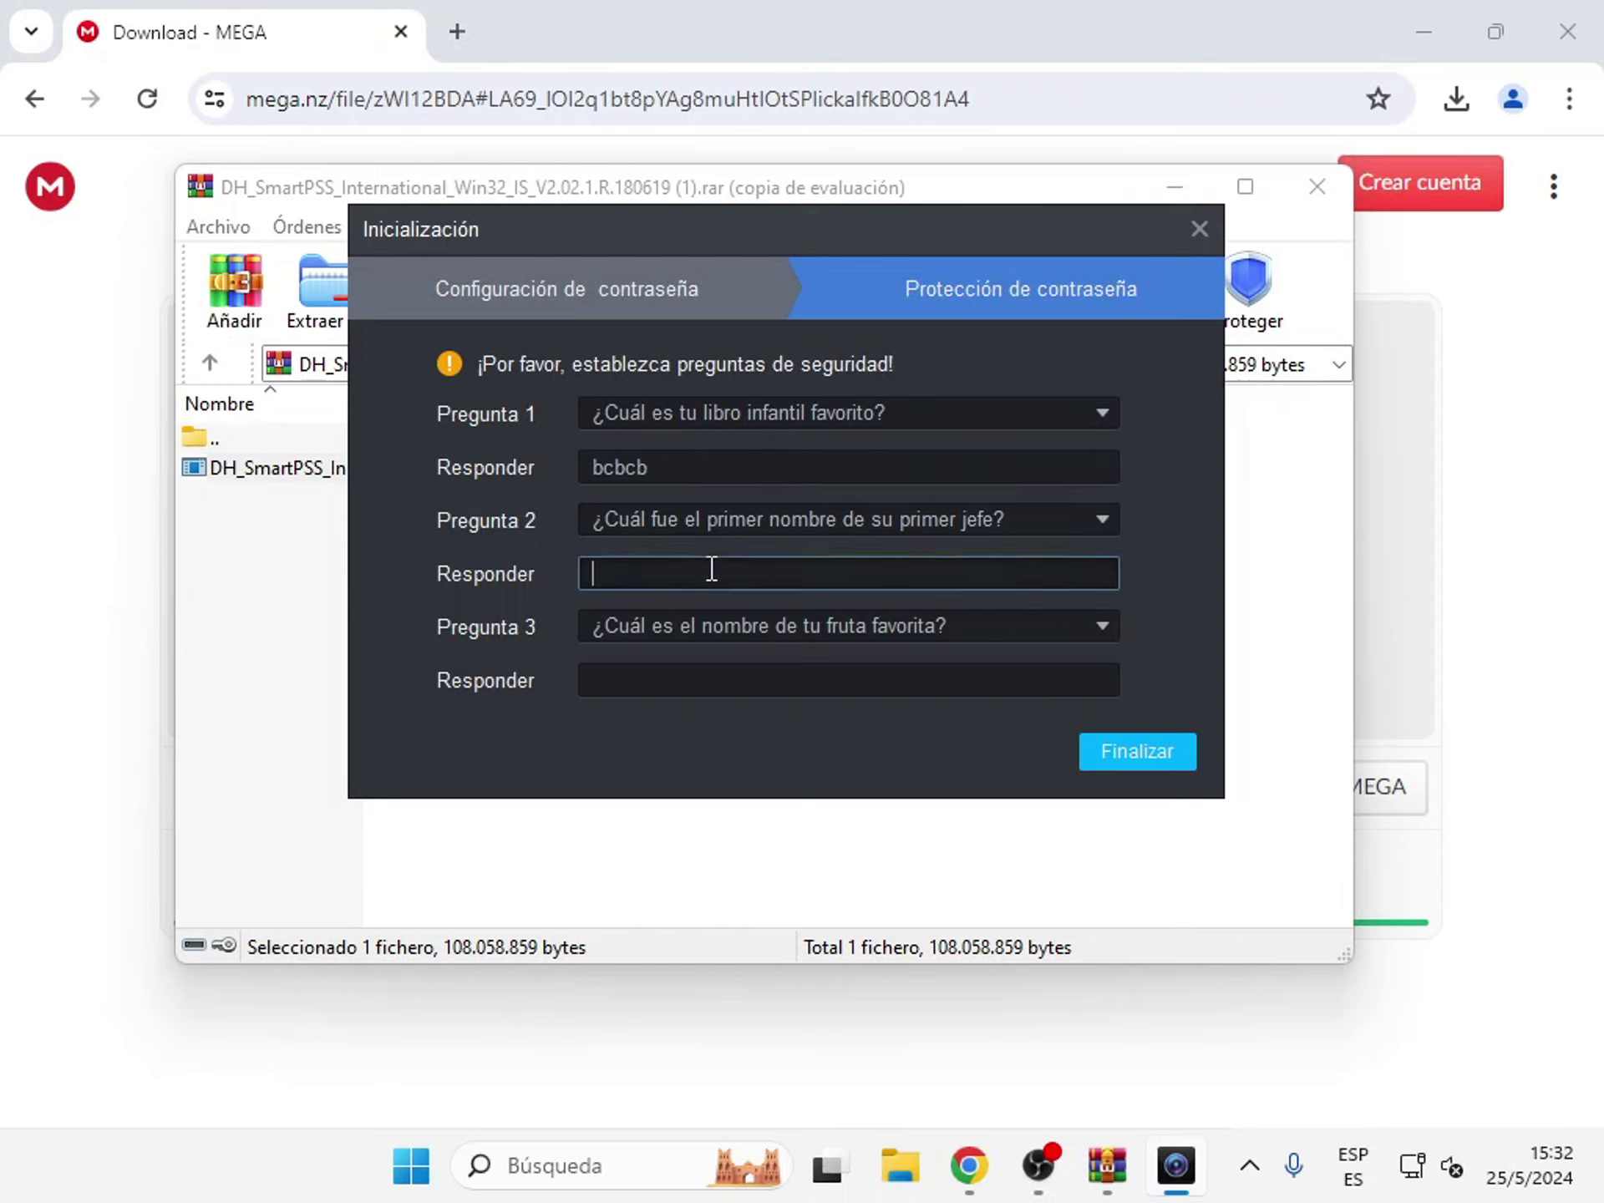
text(fdgfdgfdgdfg)
click(725, 681)
text(hgfhjfghfgh)
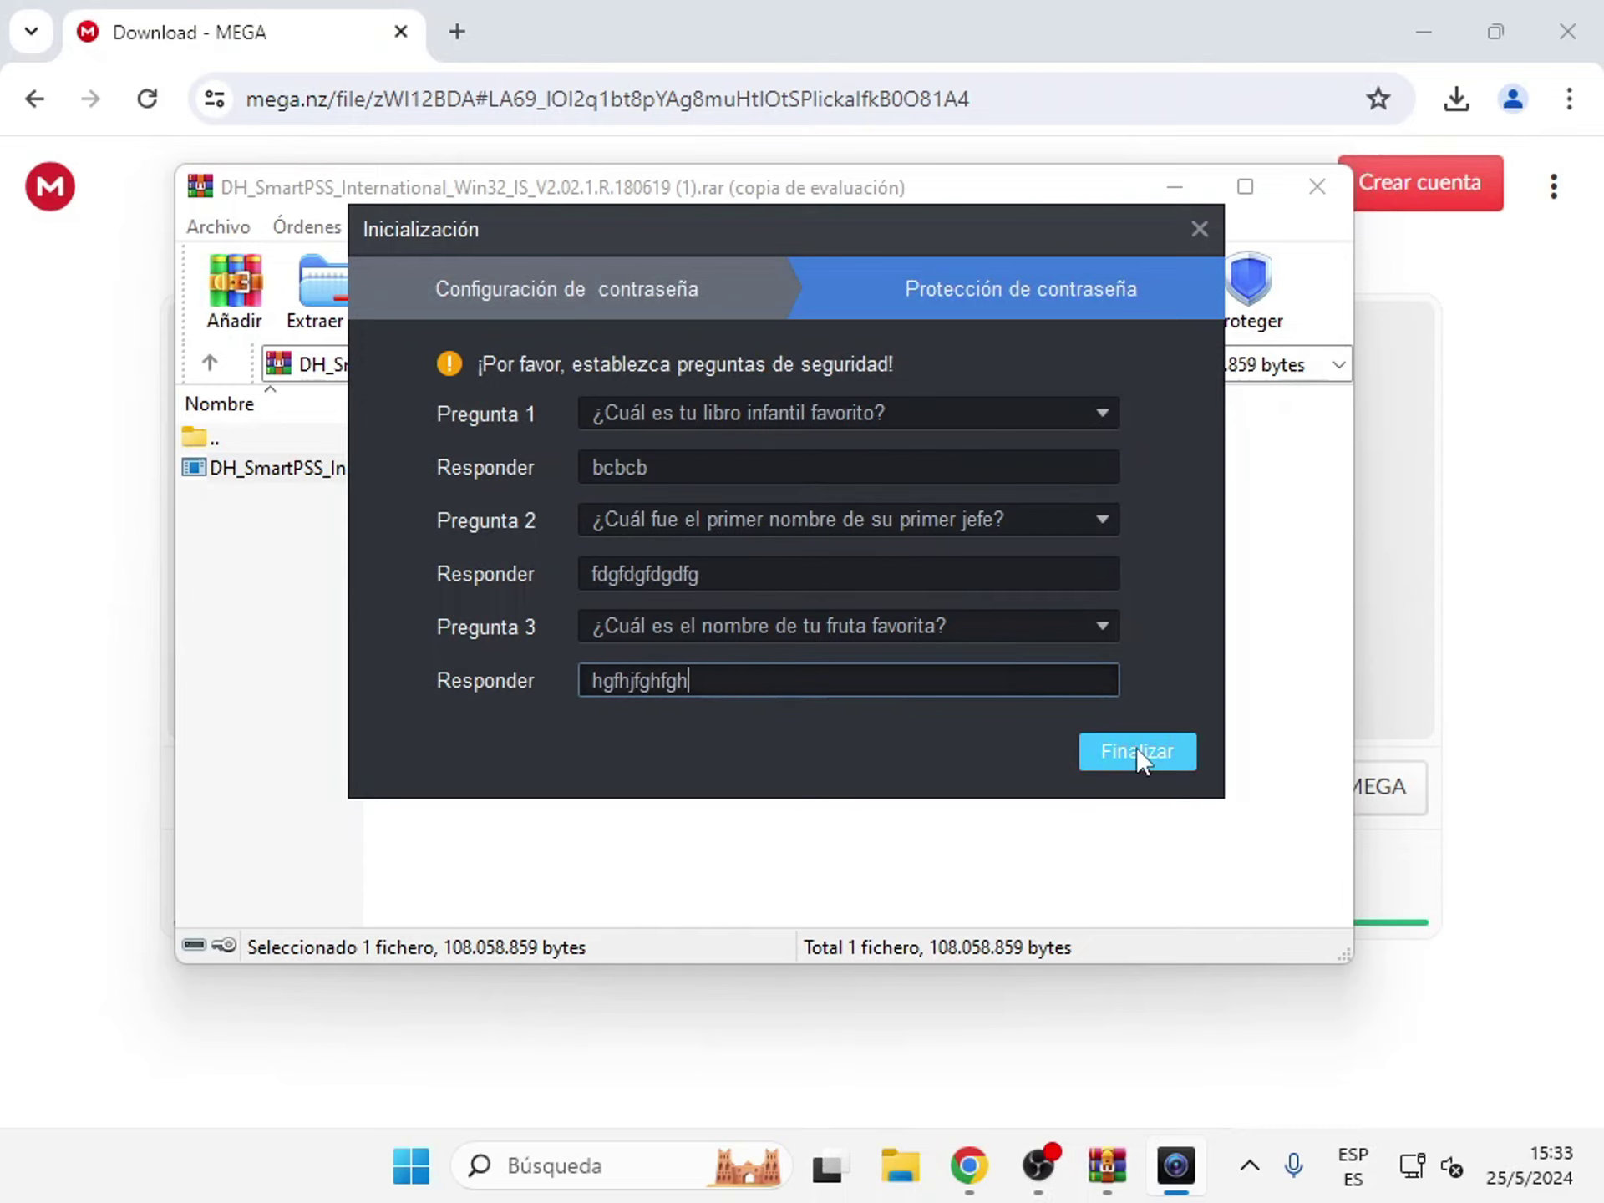
click(1137, 747)
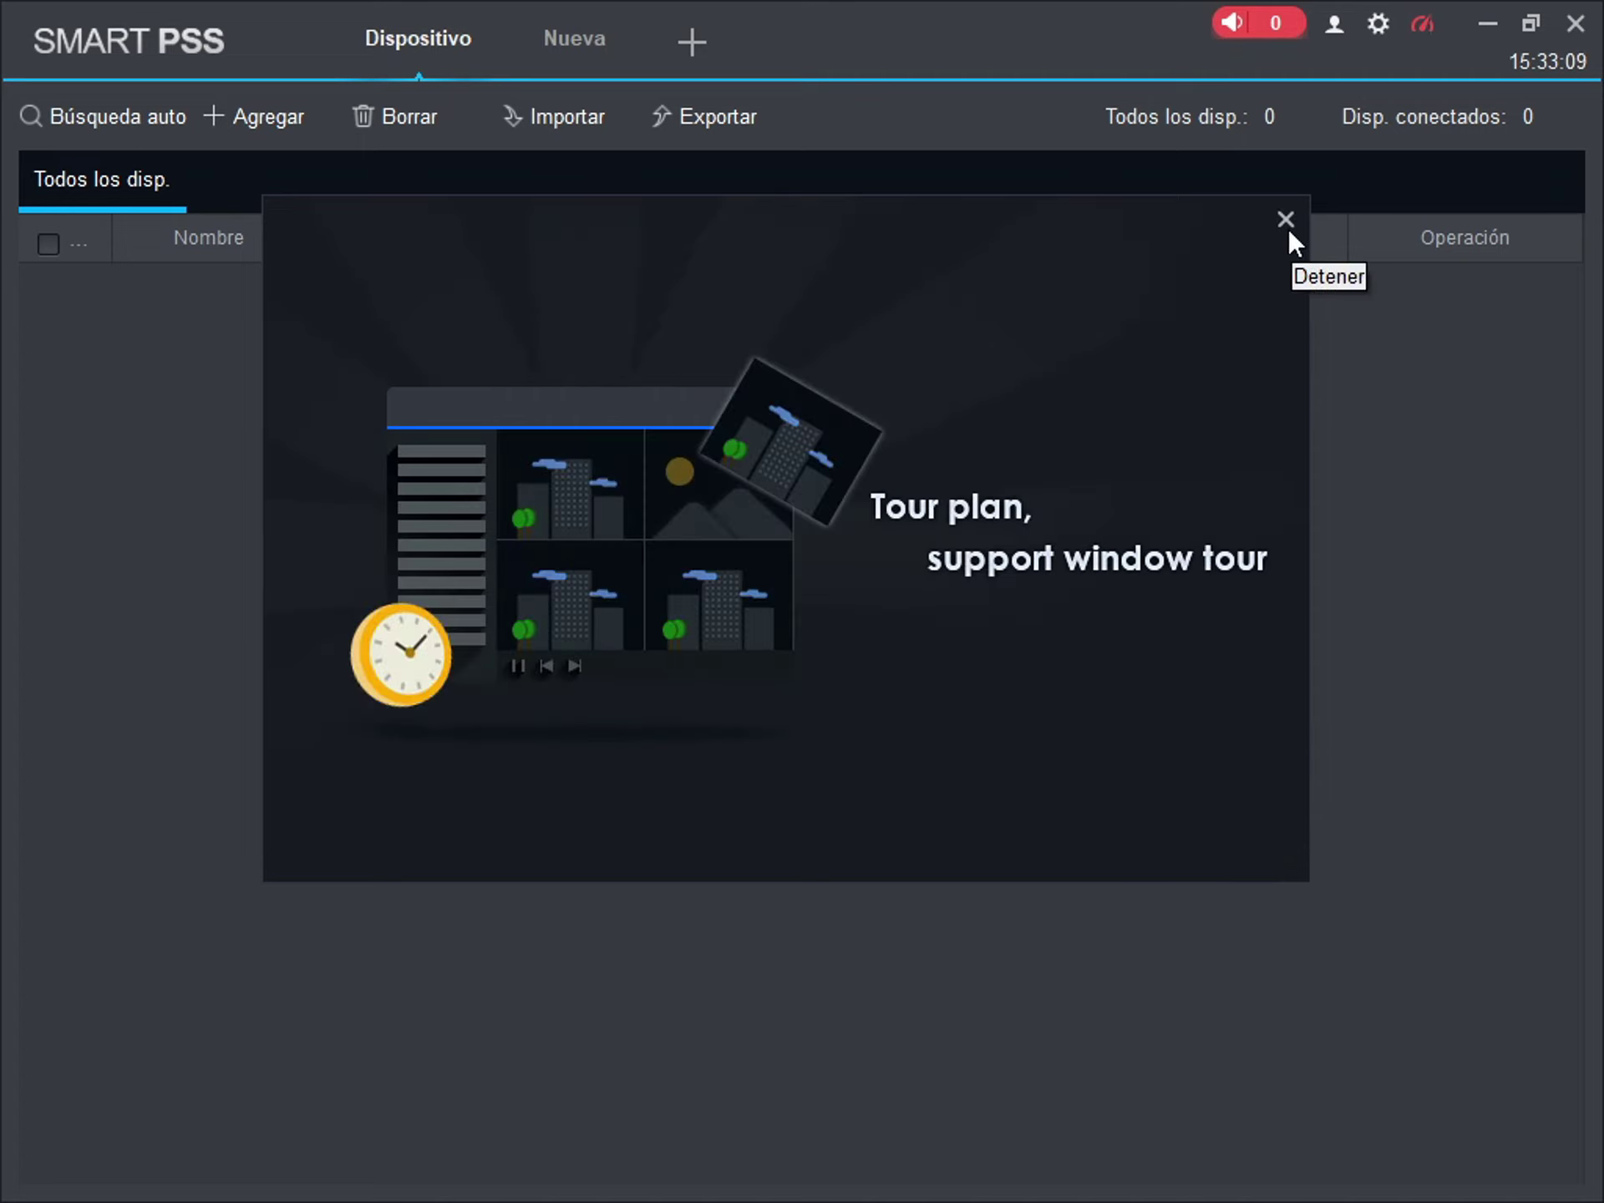
- Dismiss the feature tour and open the Agregar de forma manual dialog
click(1288, 229)
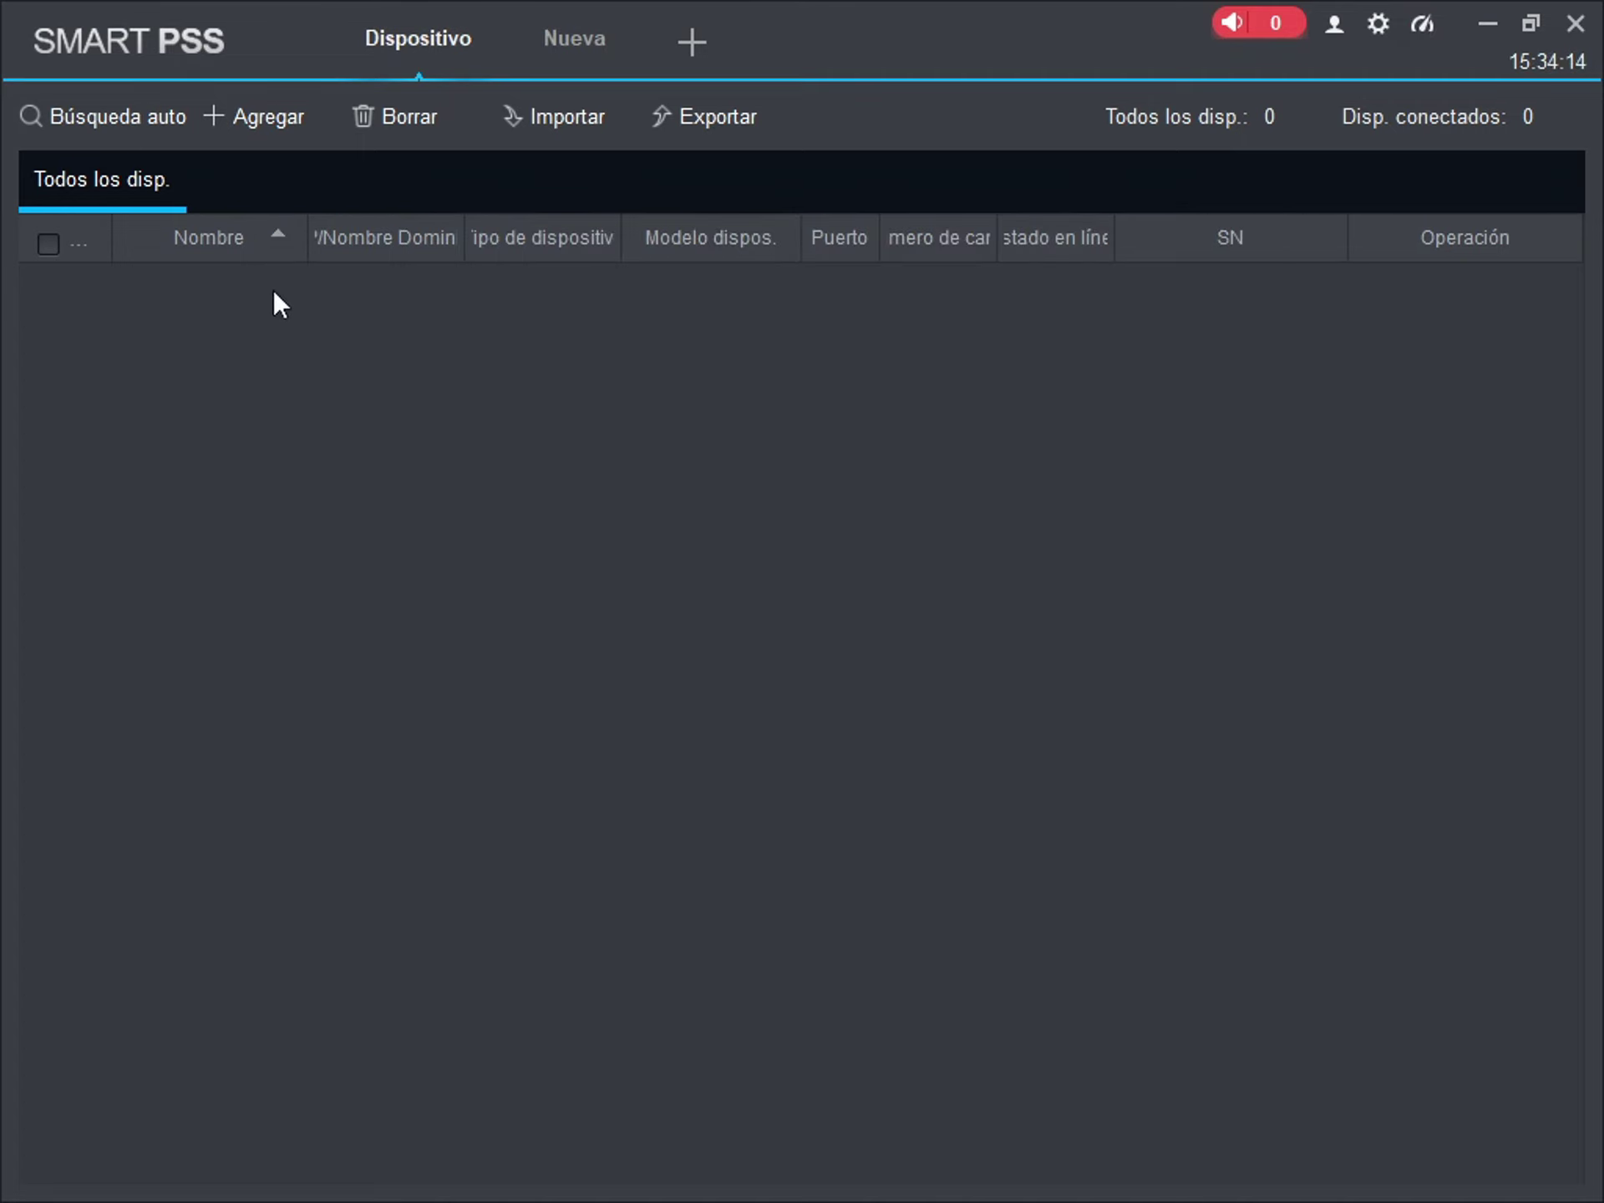
click(243, 124)
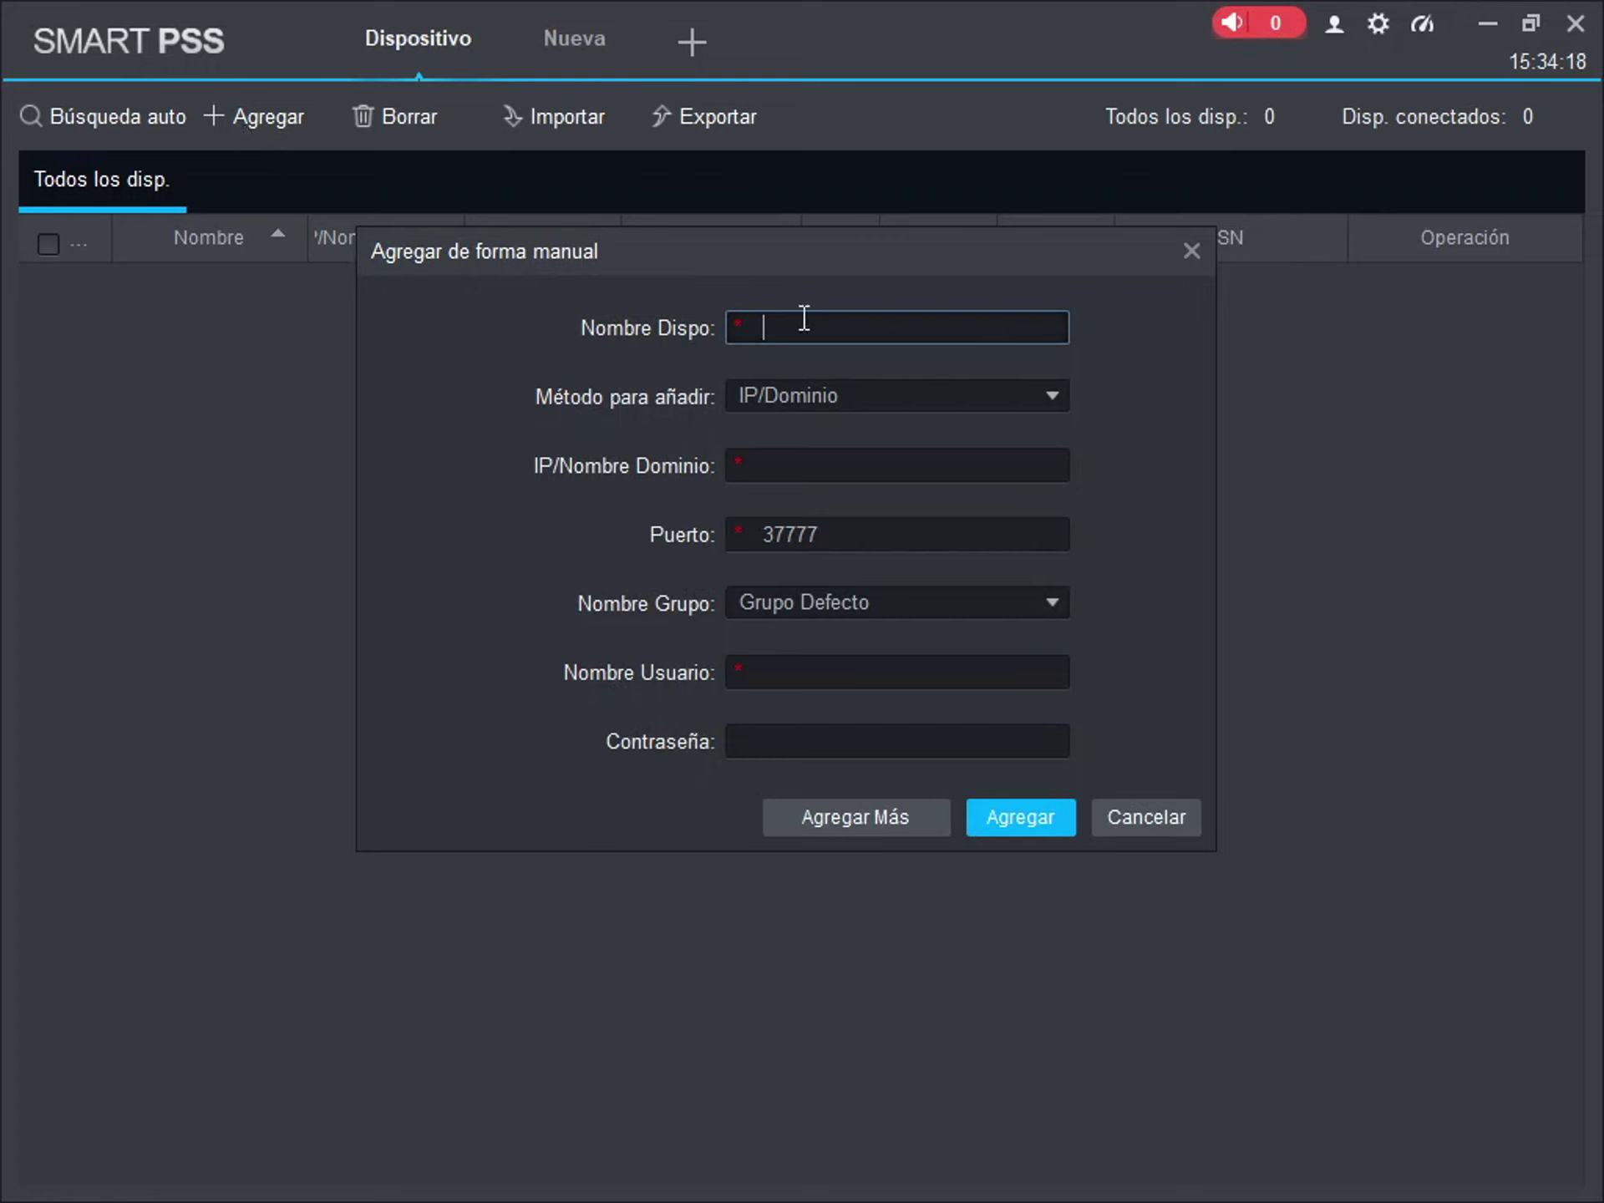
- Name the device 'NOMBRE QUE DESEE' and set Método para añadir to SN
text(NOMBRE QUE SEE)
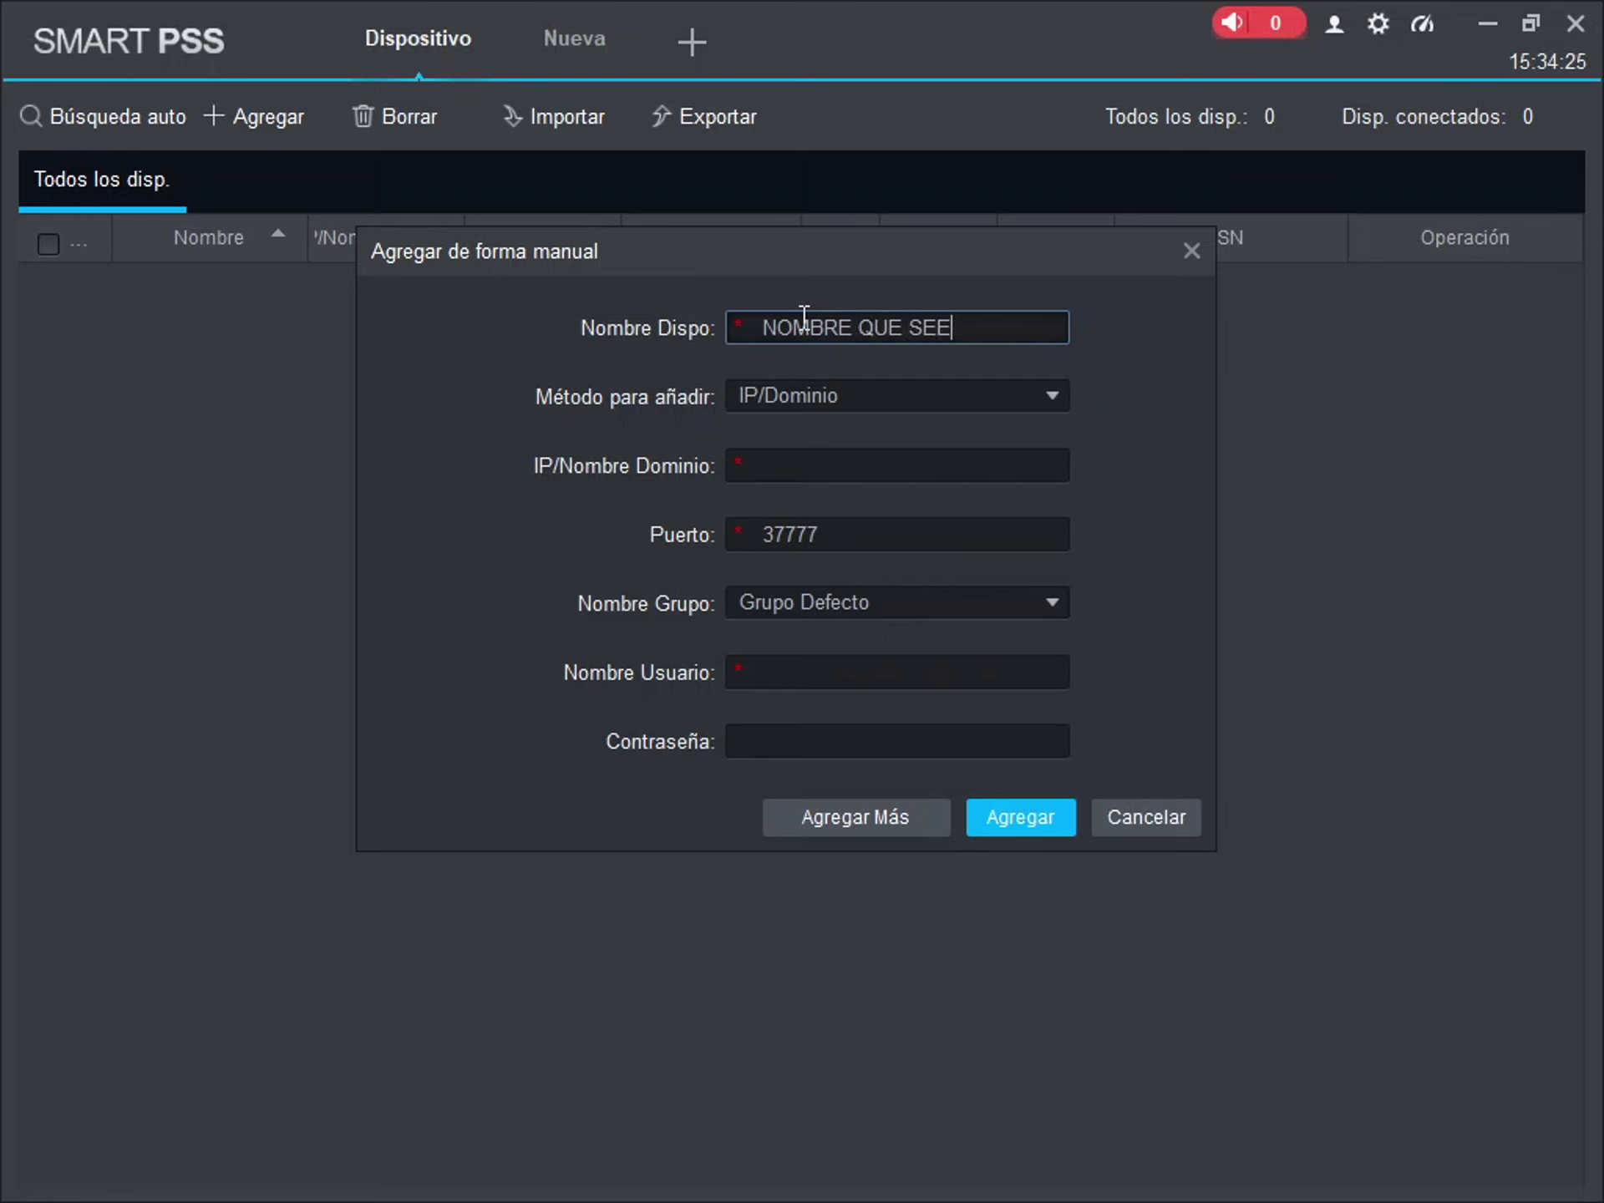
key(BackSpace)
key(BackSpace)
key(BackSpace)
text(DESEE)
click(837, 391)
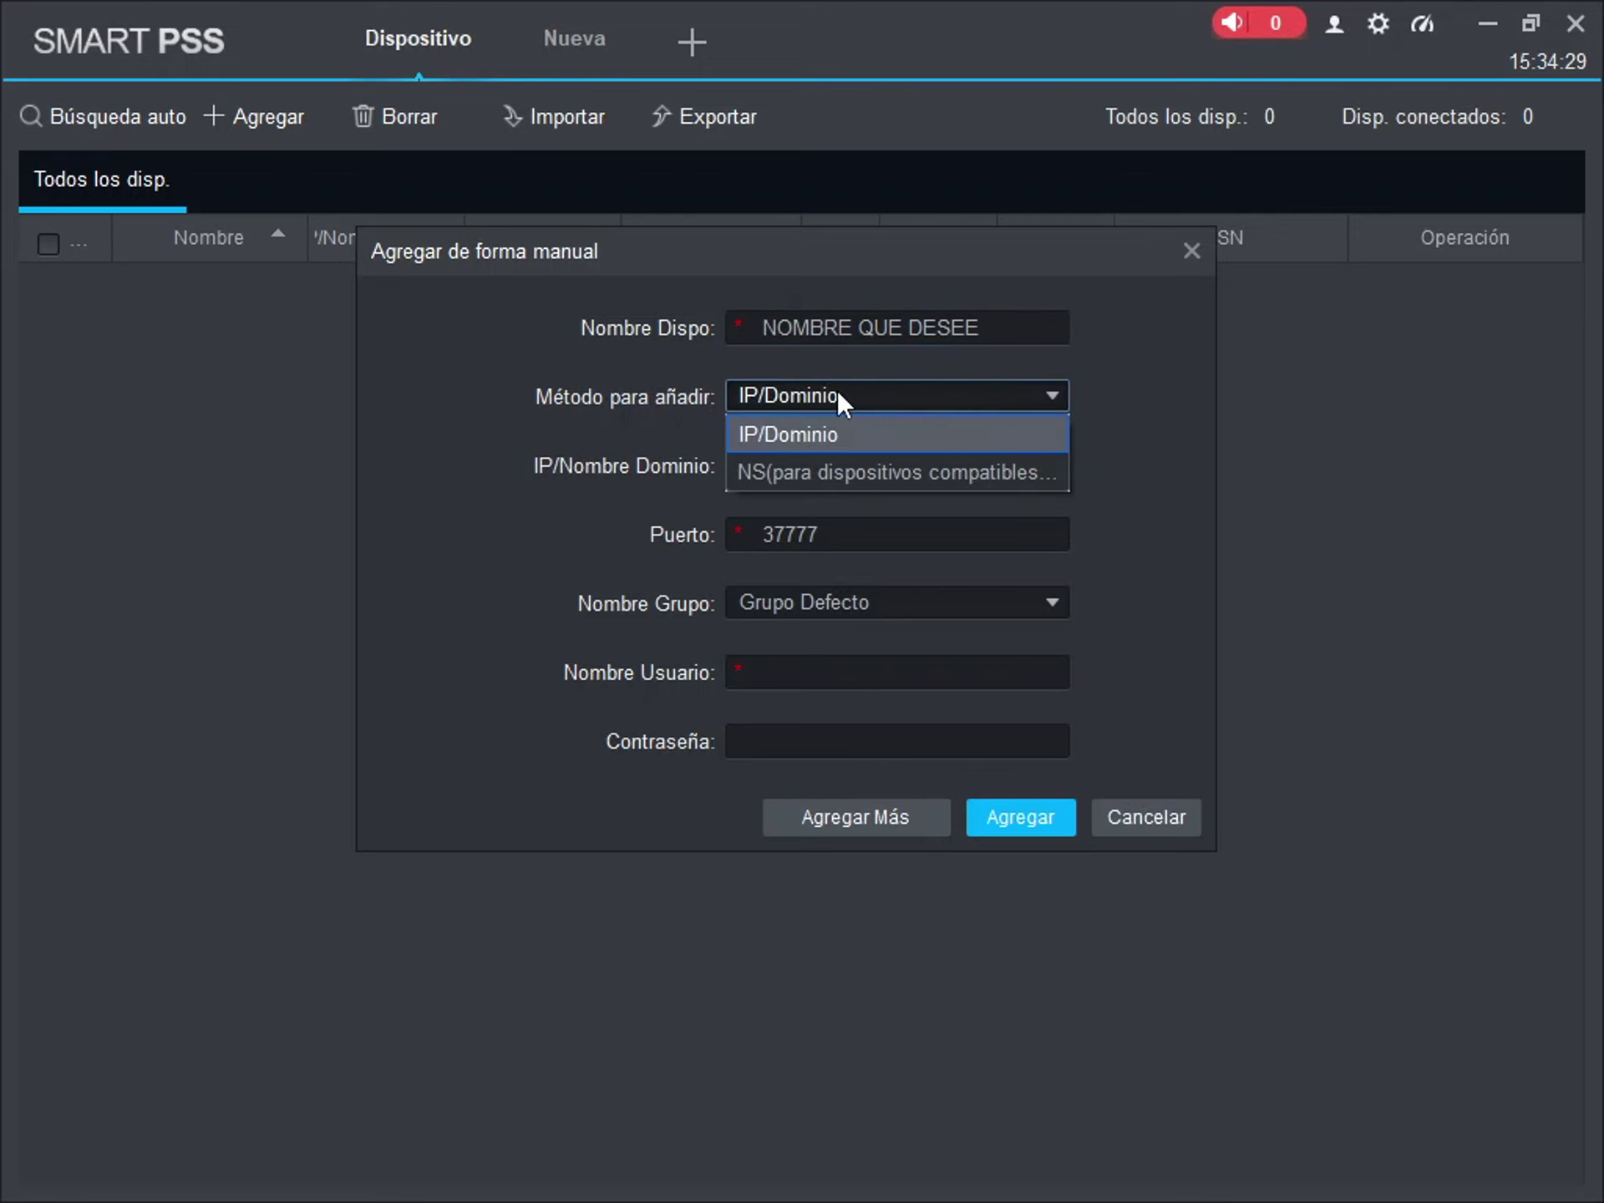
click(840, 464)
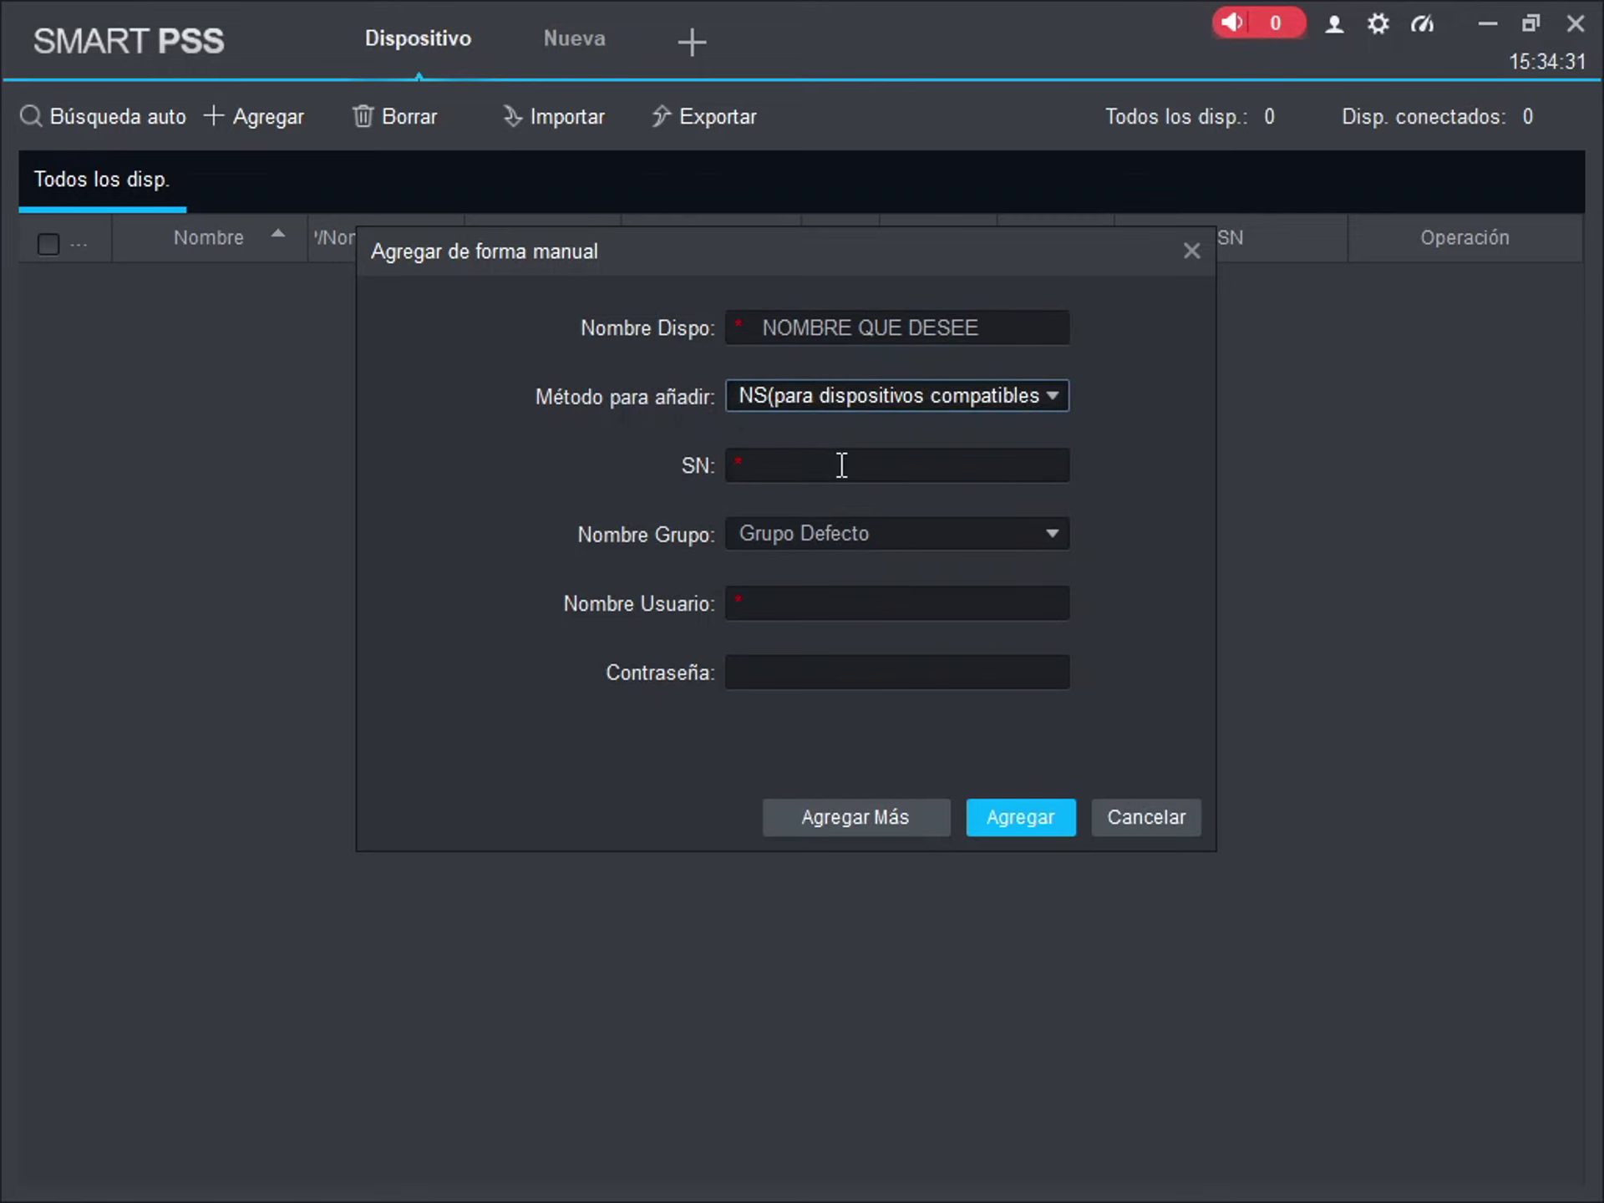
- Enter the DVR's serial number, user name and password, then add it
click(841, 466)
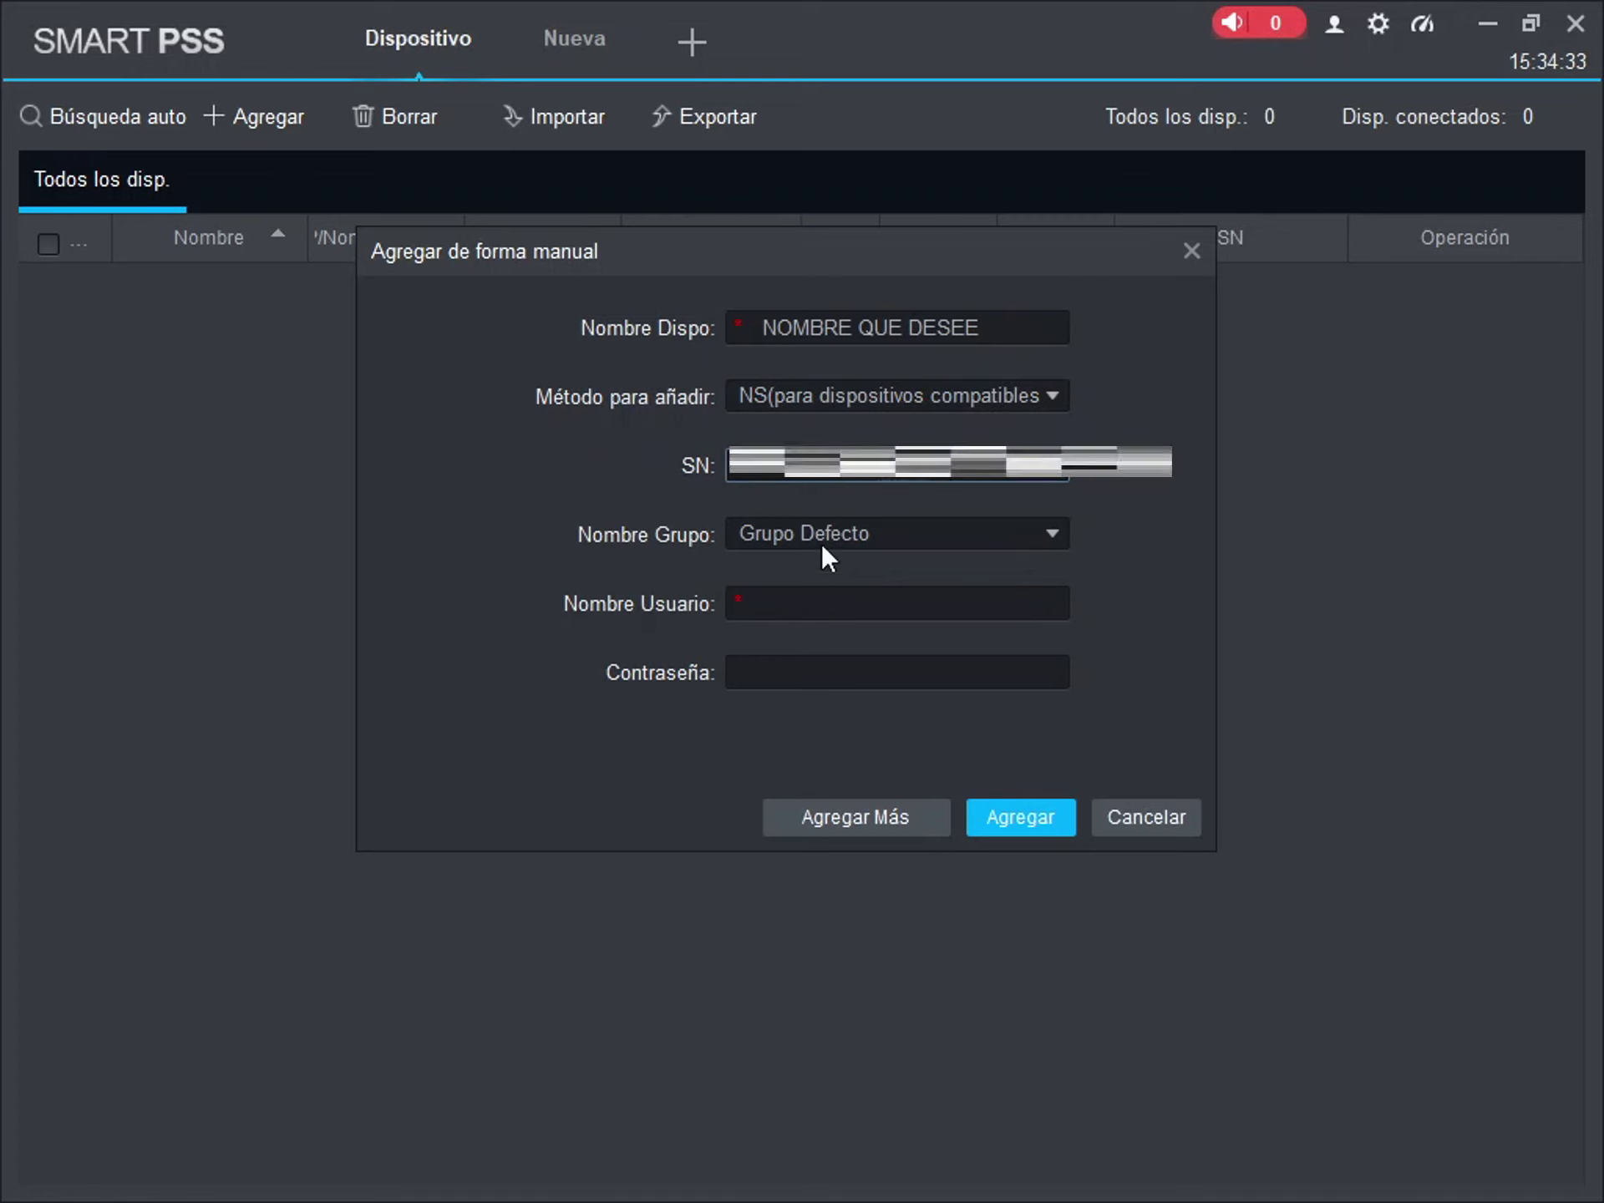
click(819, 598)
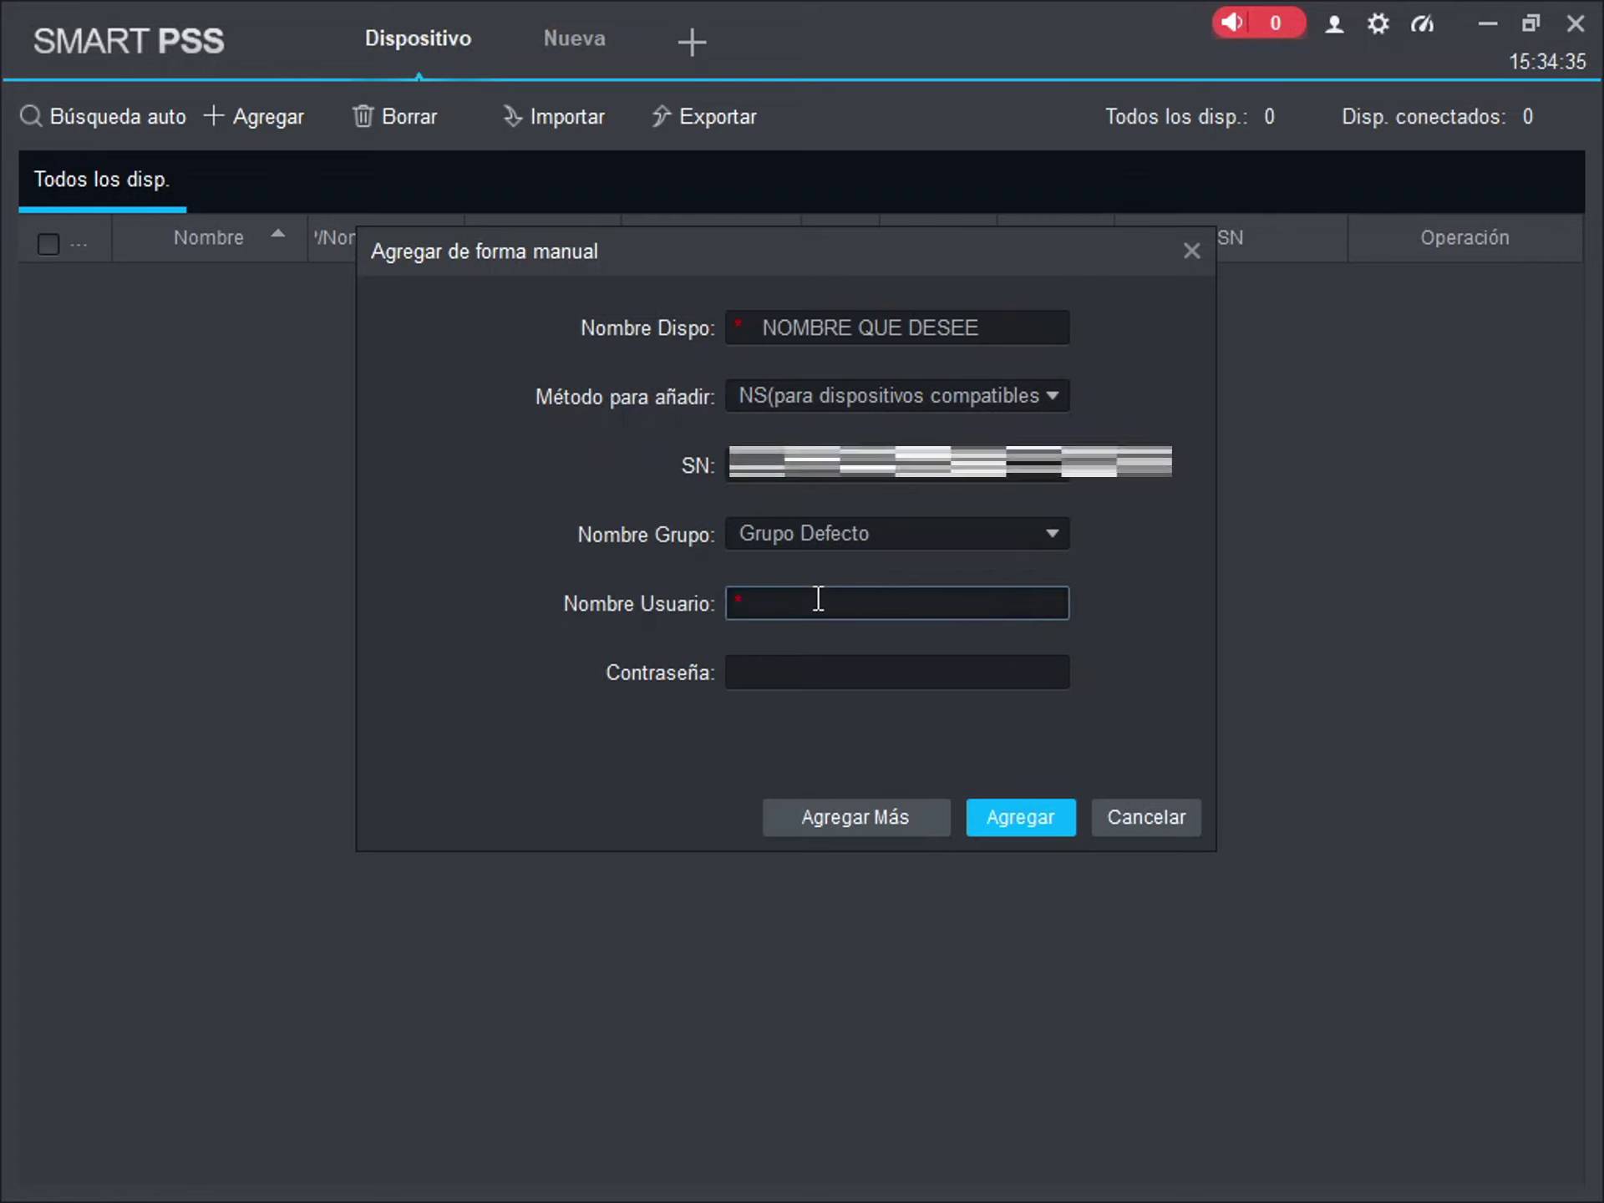
text(admin)
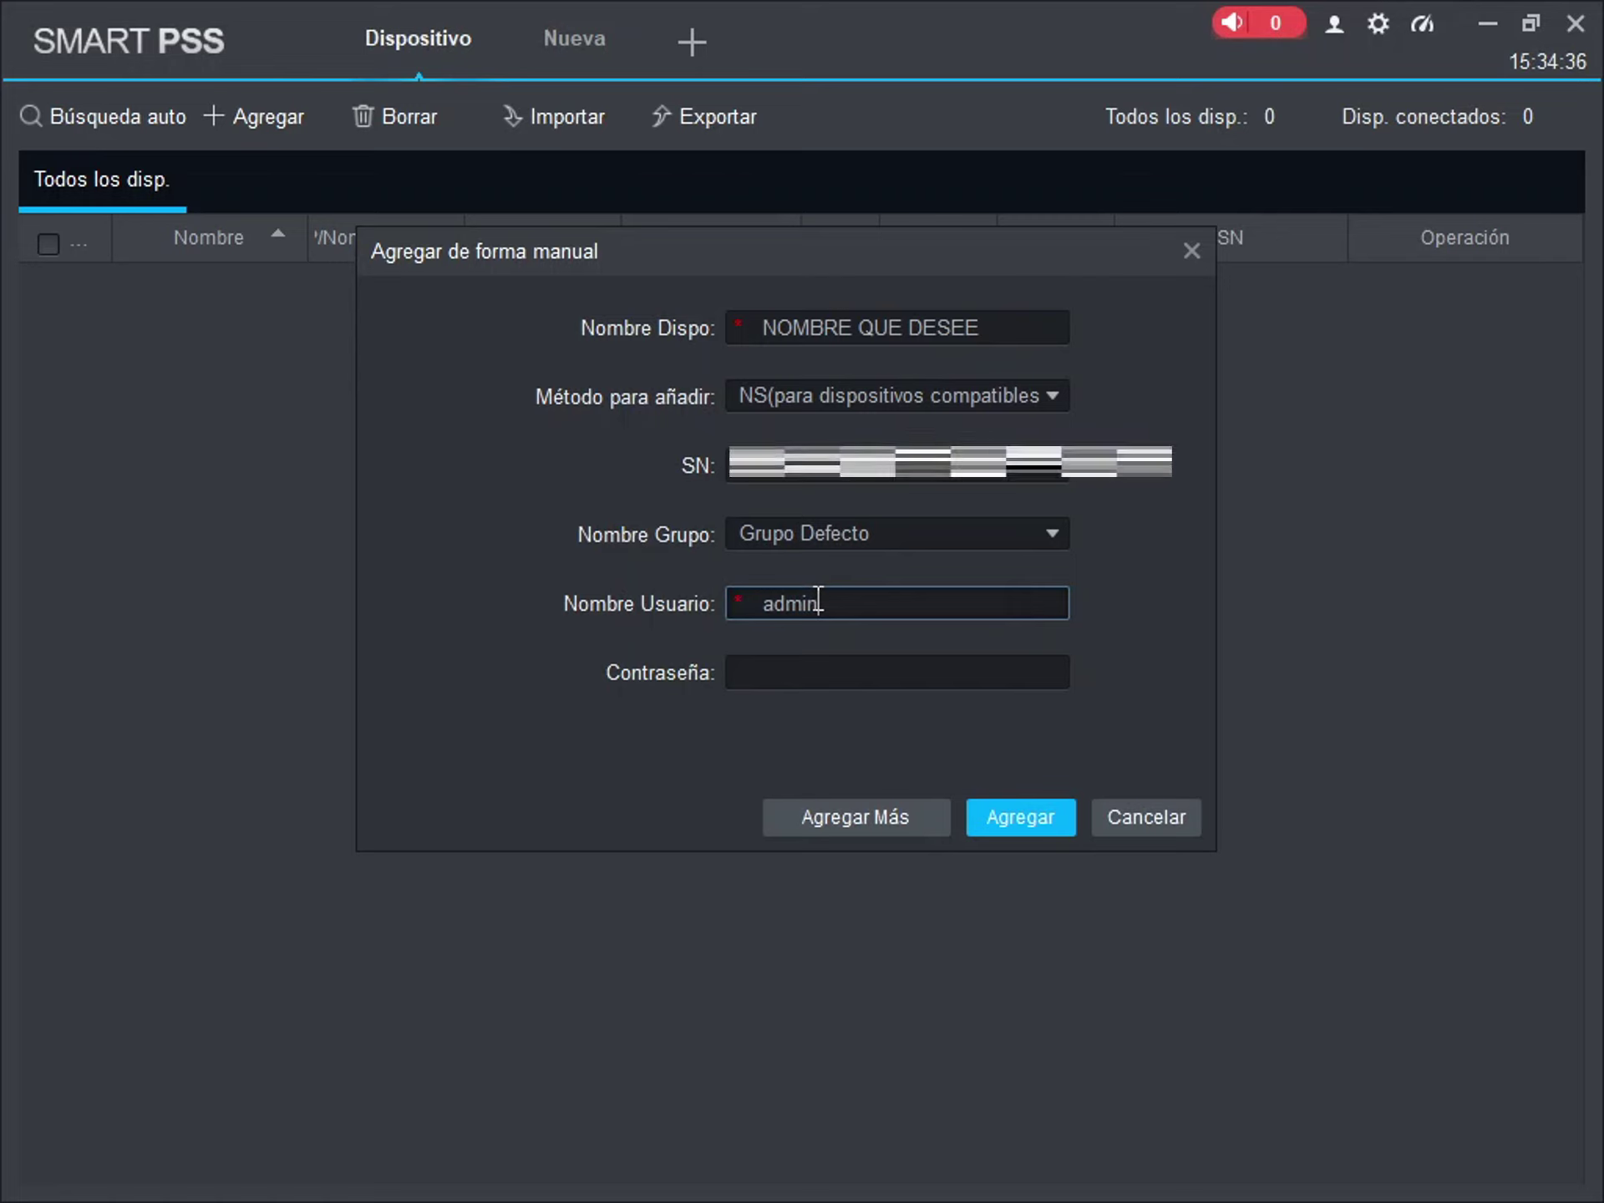
click(811, 678)
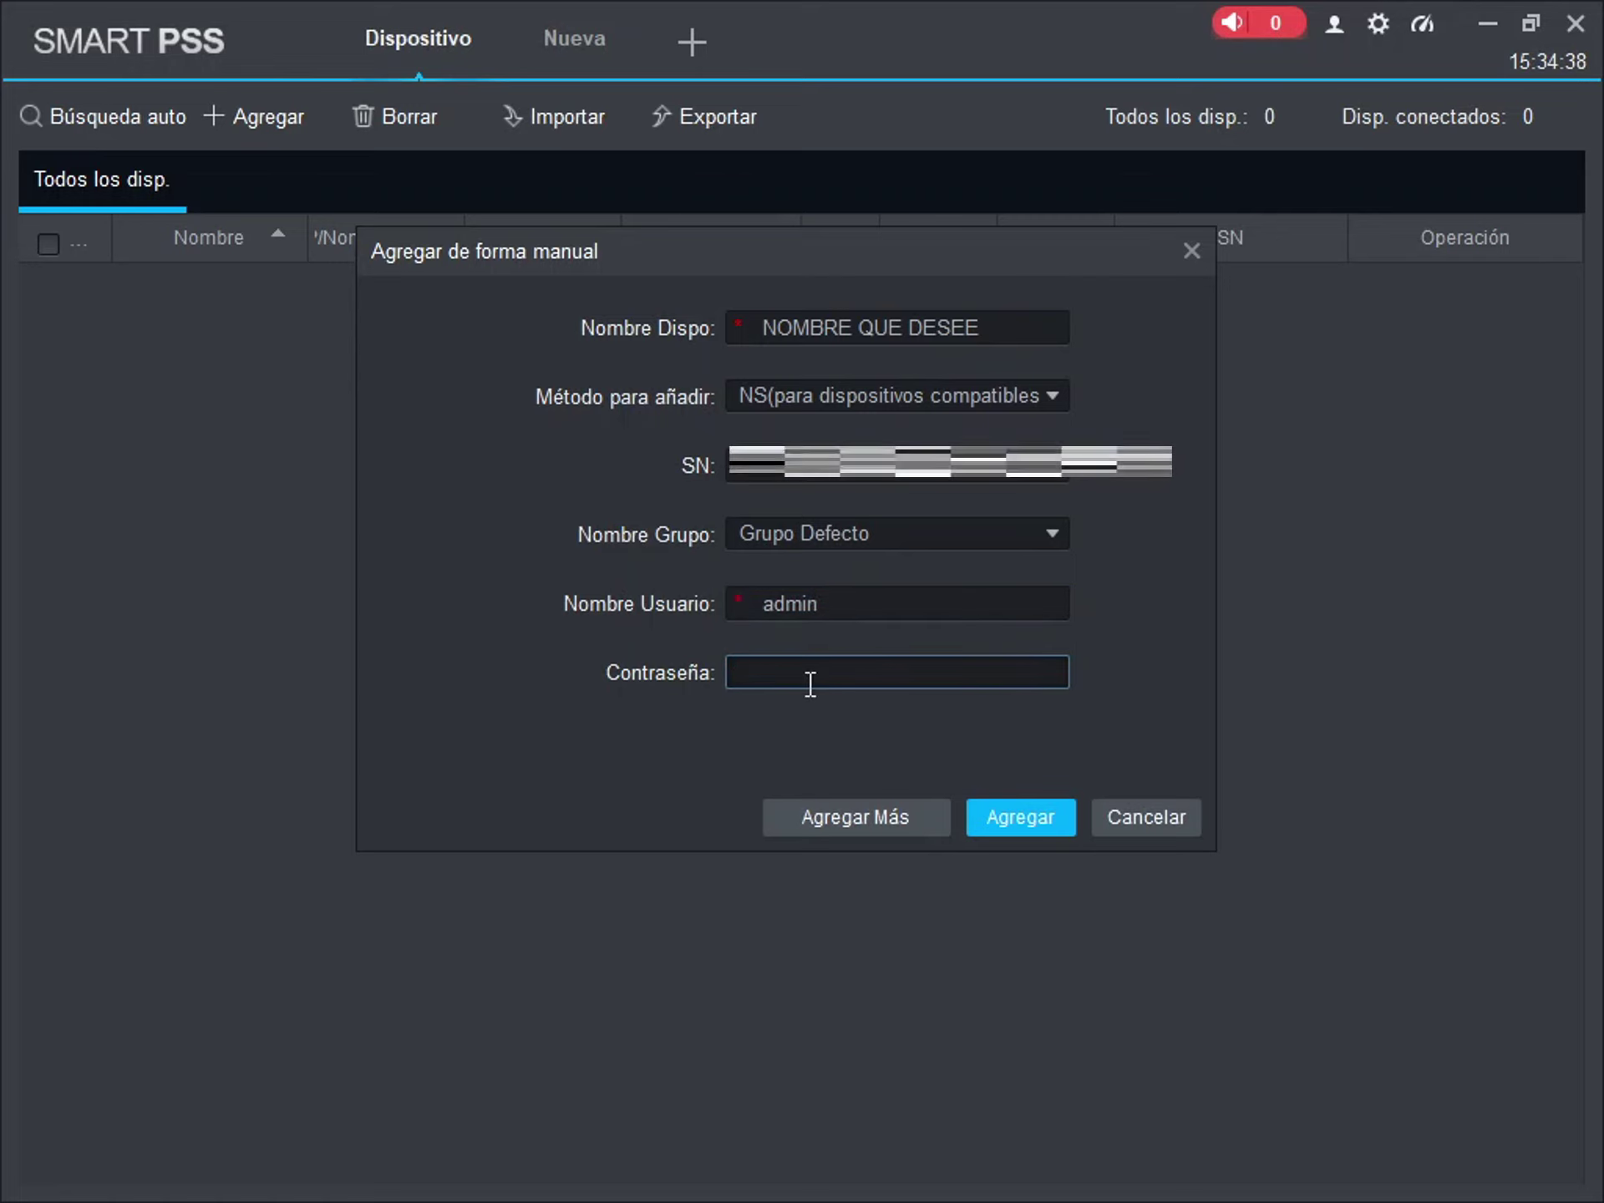
text(admin12)
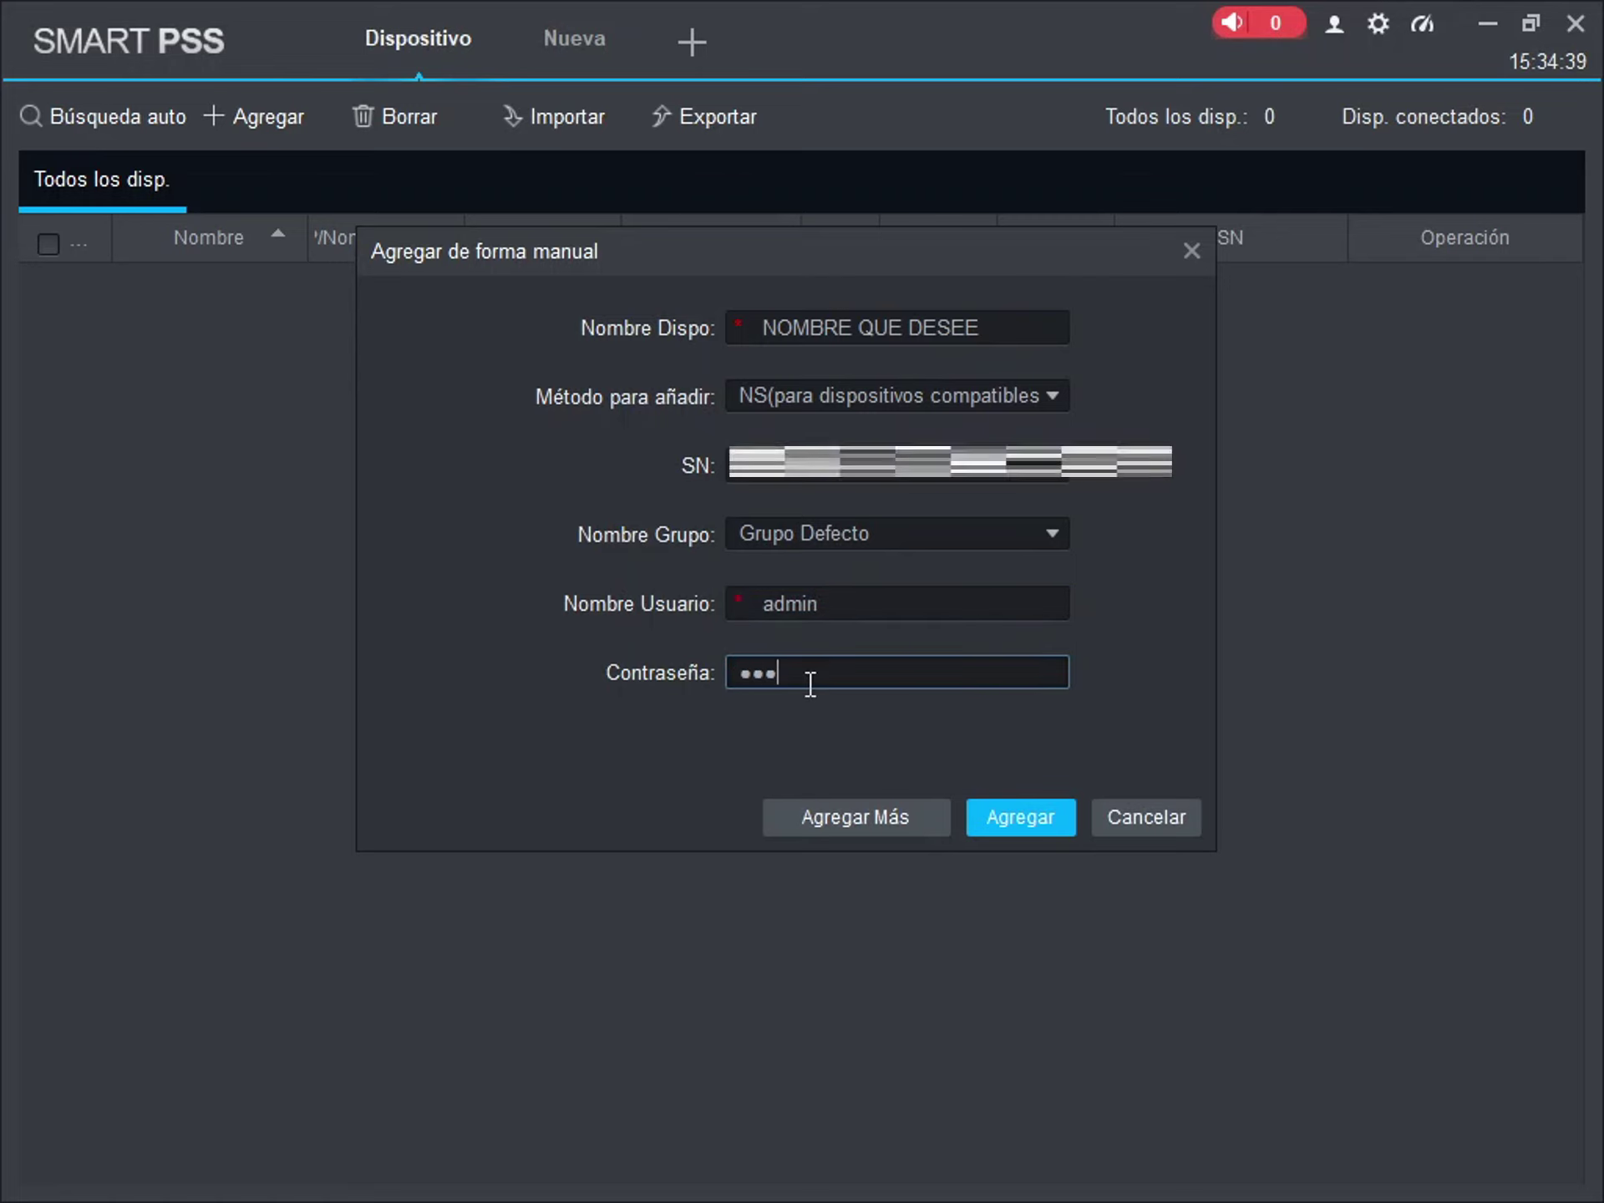
text(3)
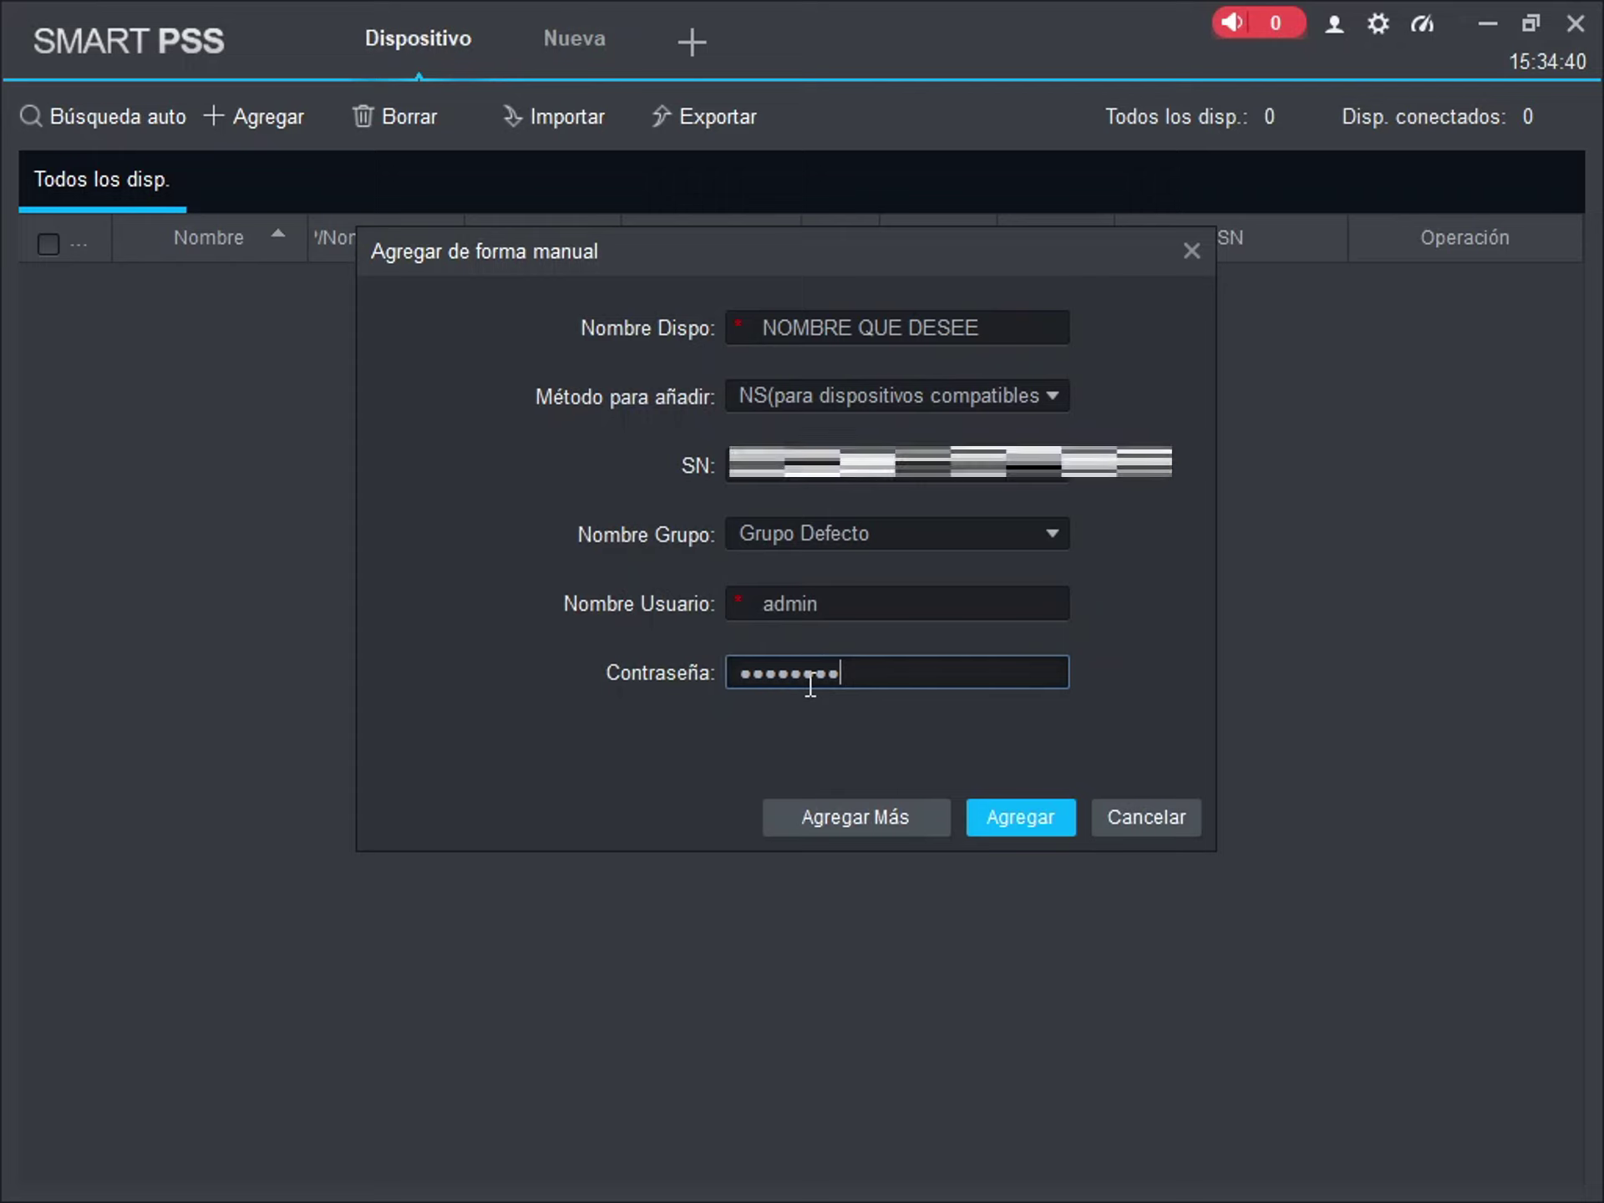
click(1006, 815)
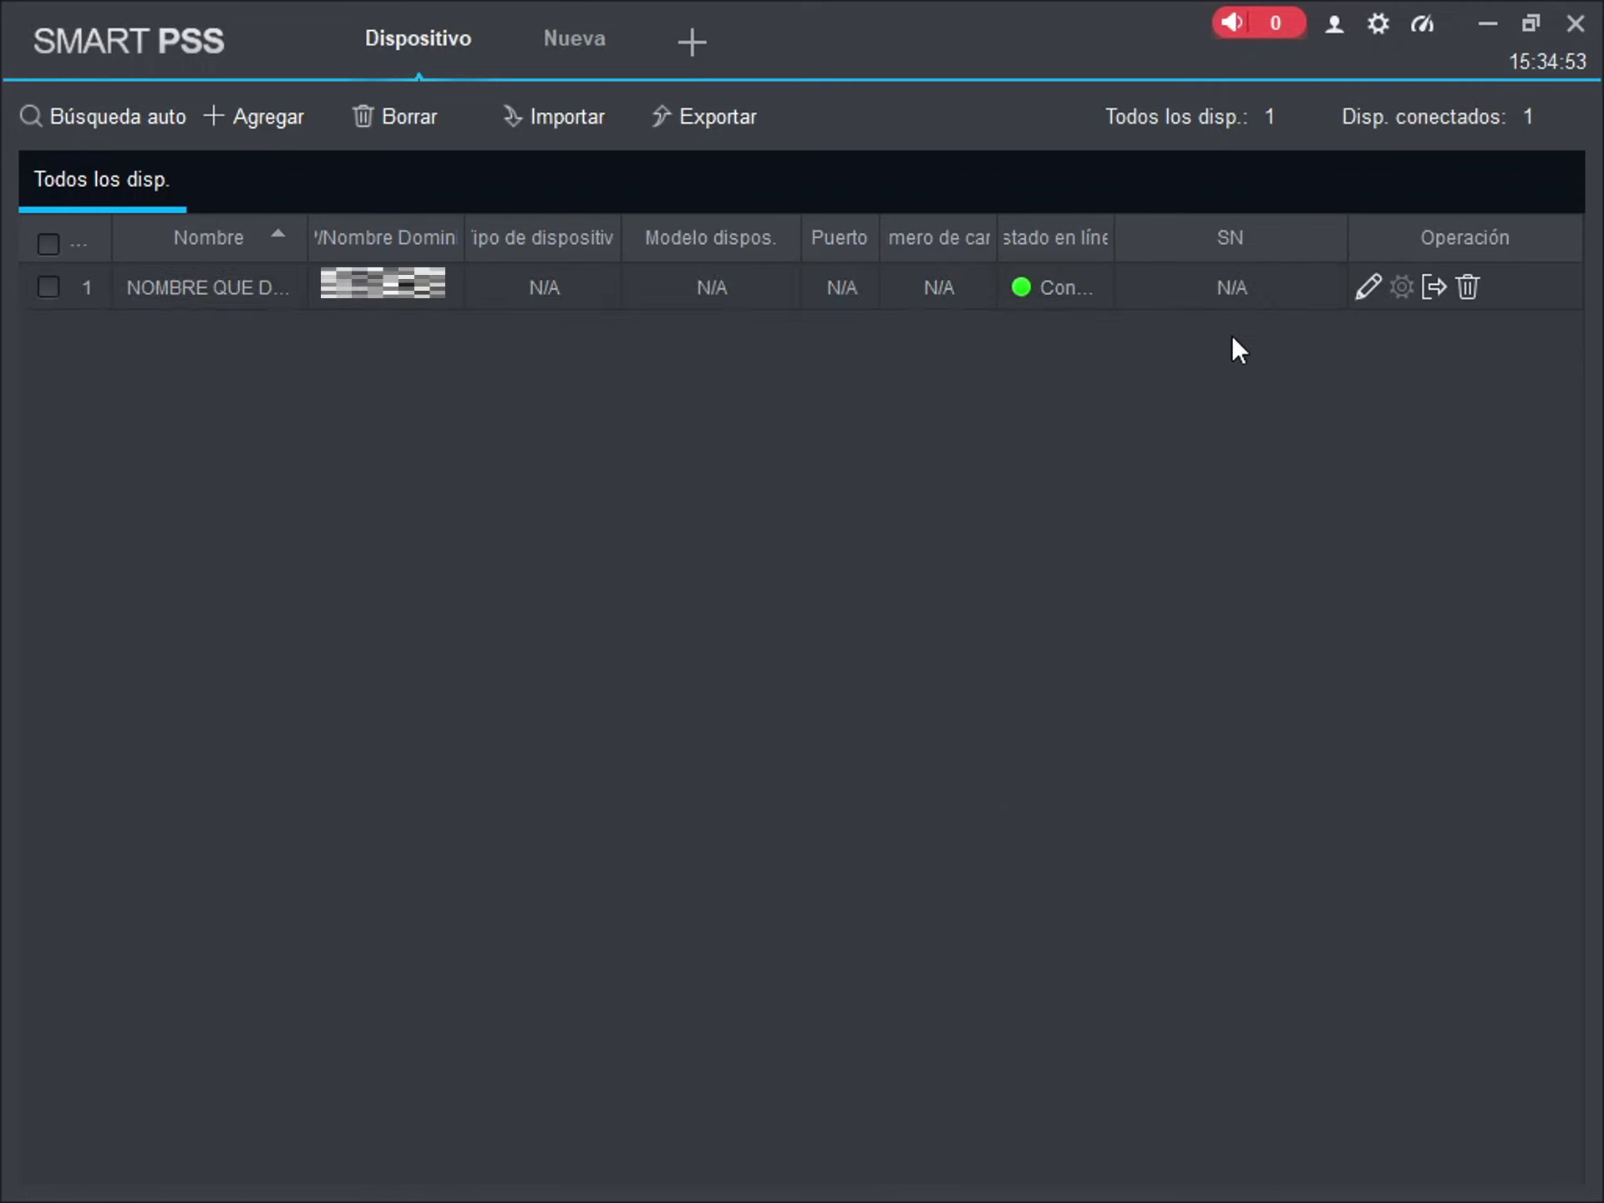
- Set Página inicial to Retomar última página, check Retomar última prev. and Guardar selección de orden de disp., then apply and save
click(1382, 20)
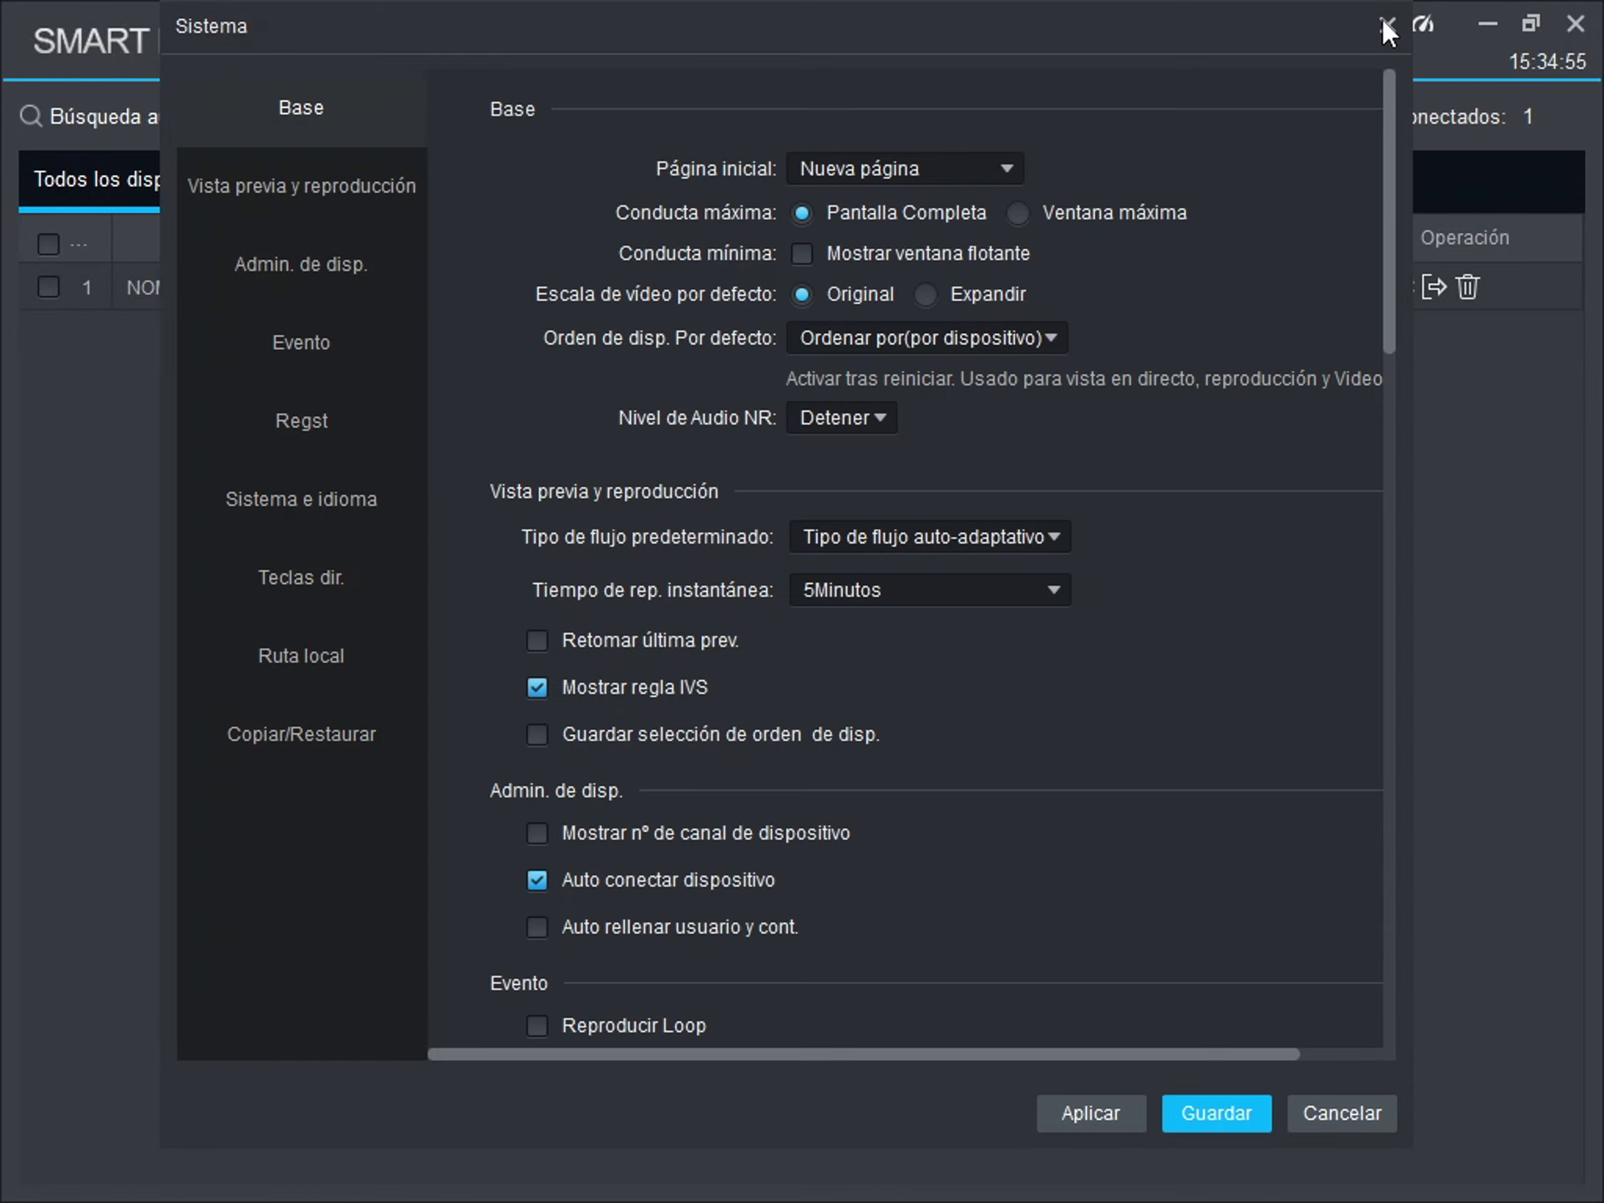
click(944, 171)
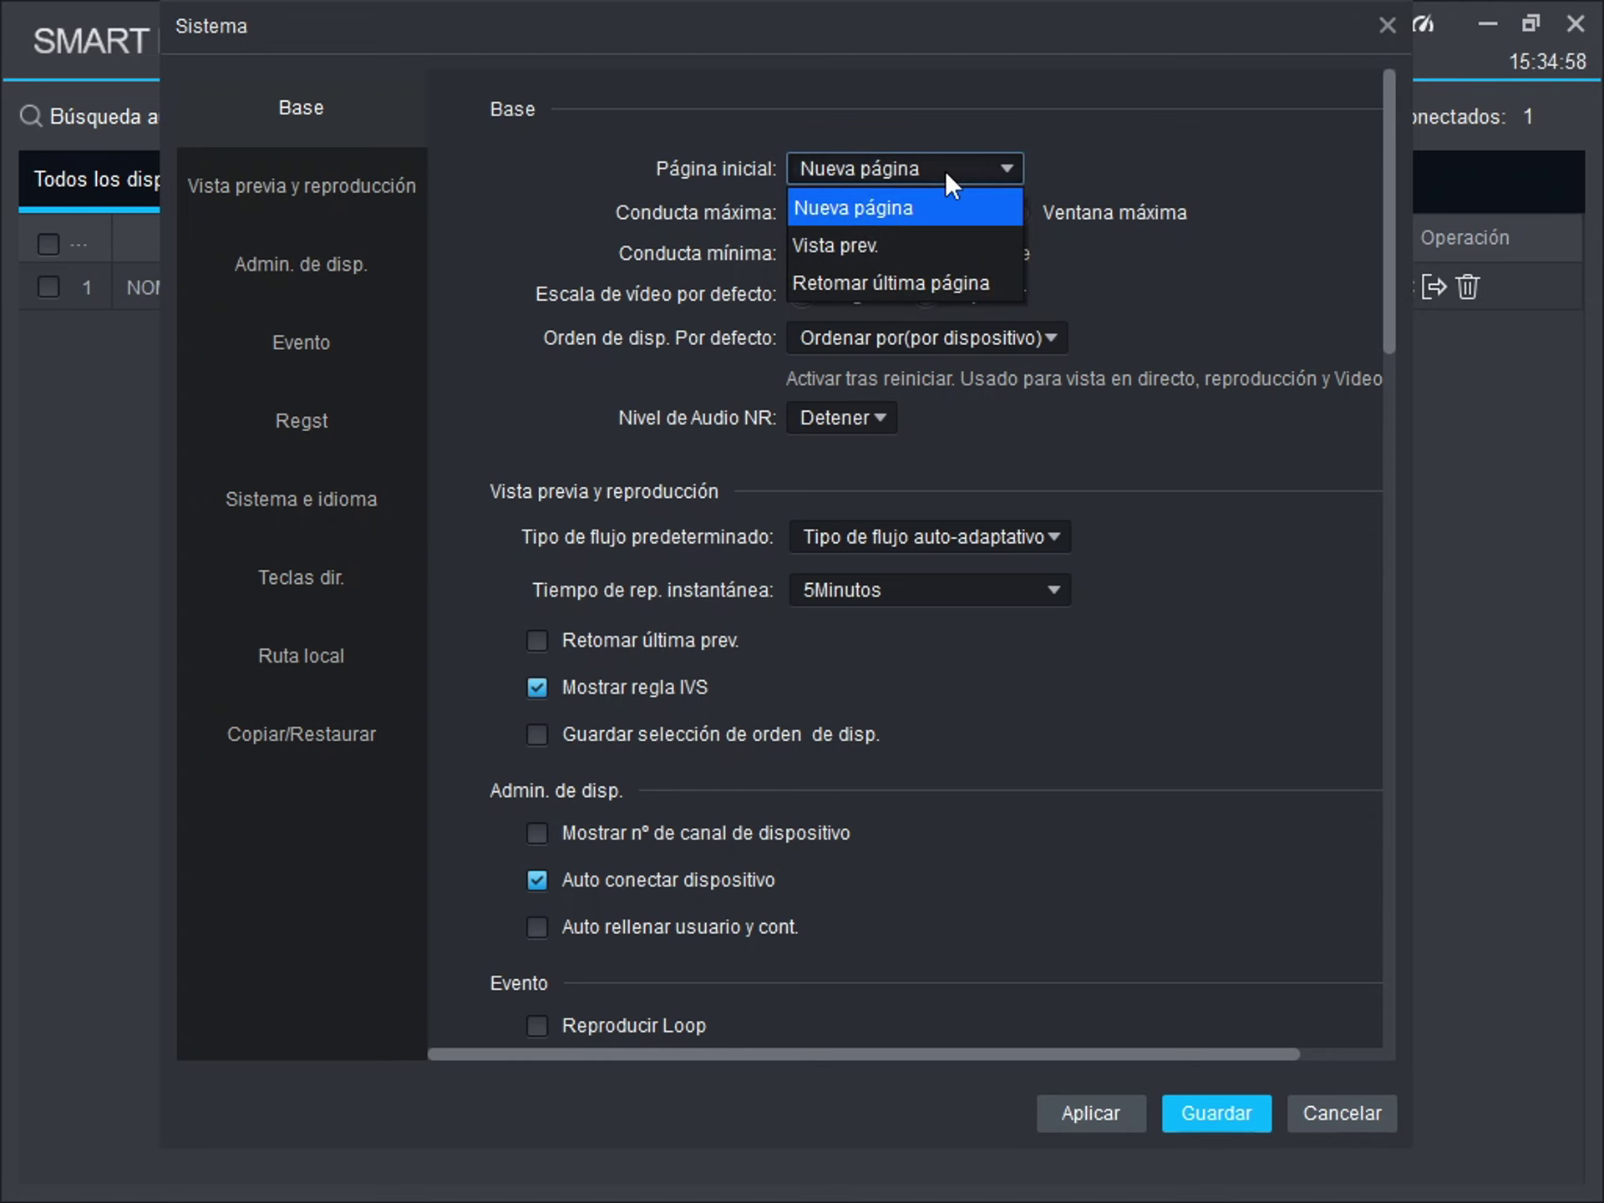
click(910, 279)
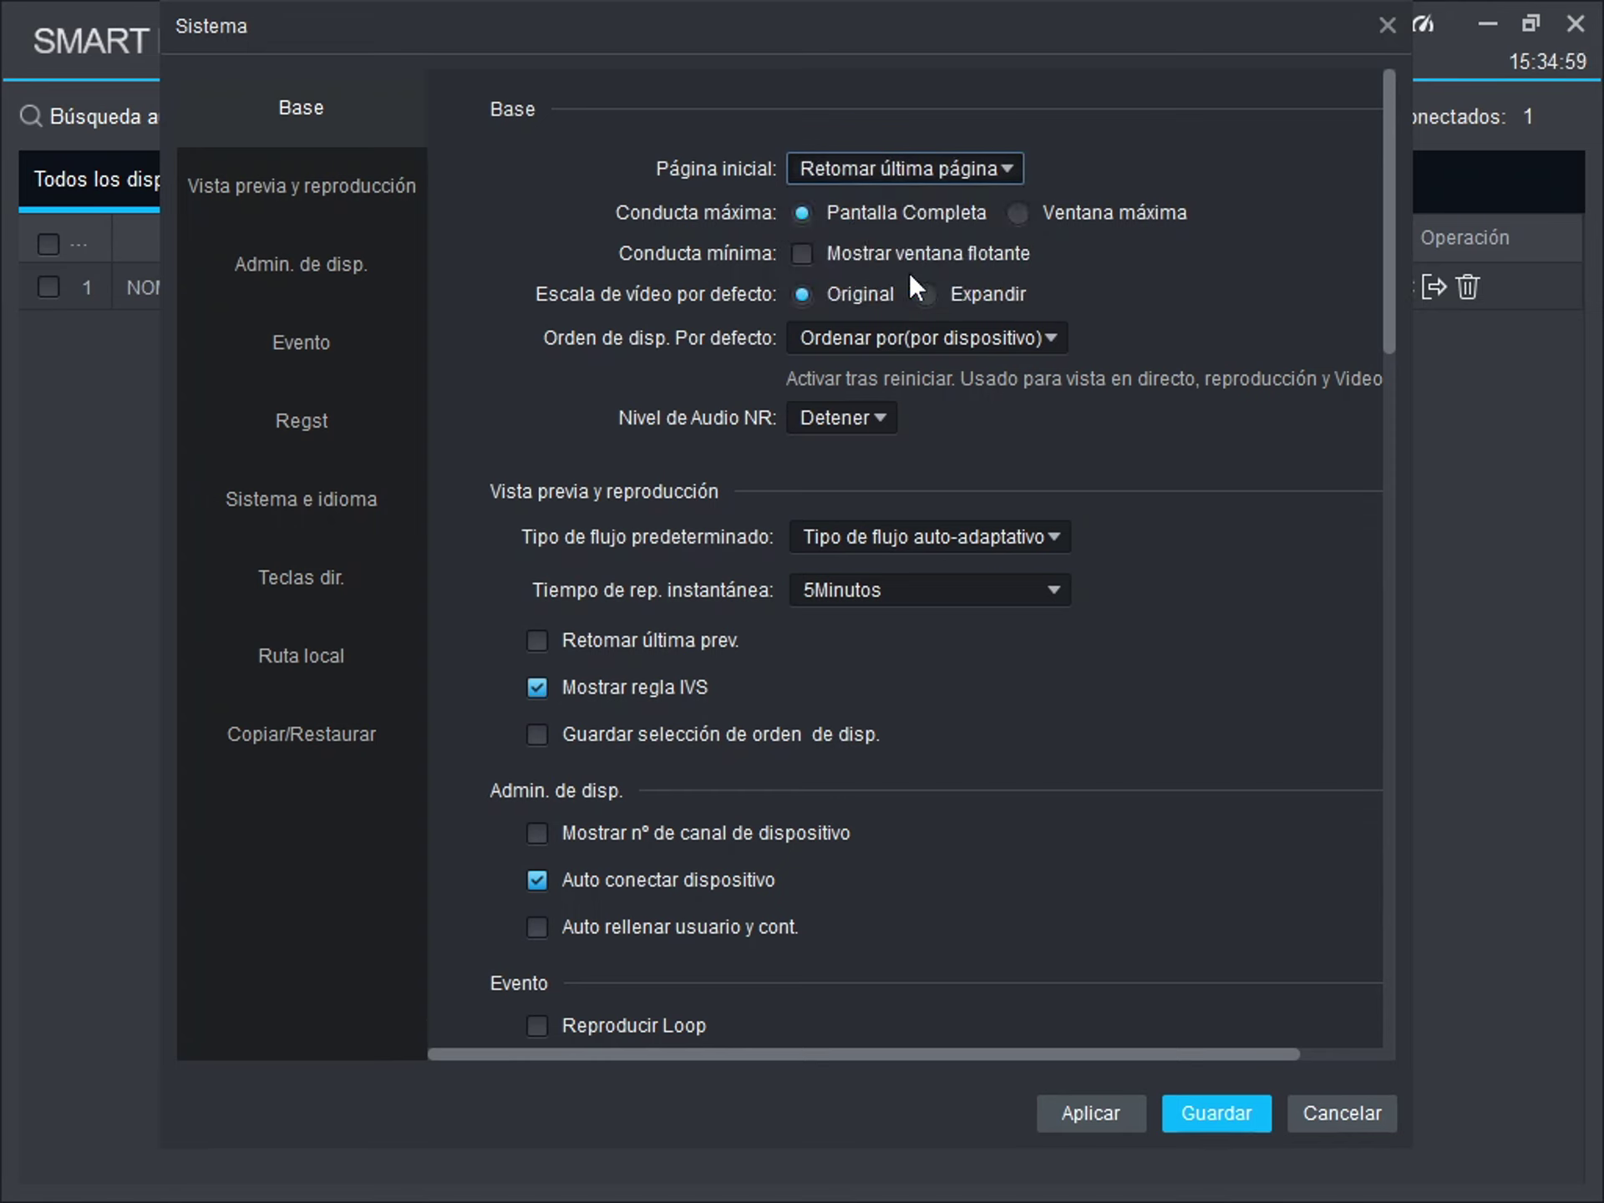
click(605, 639)
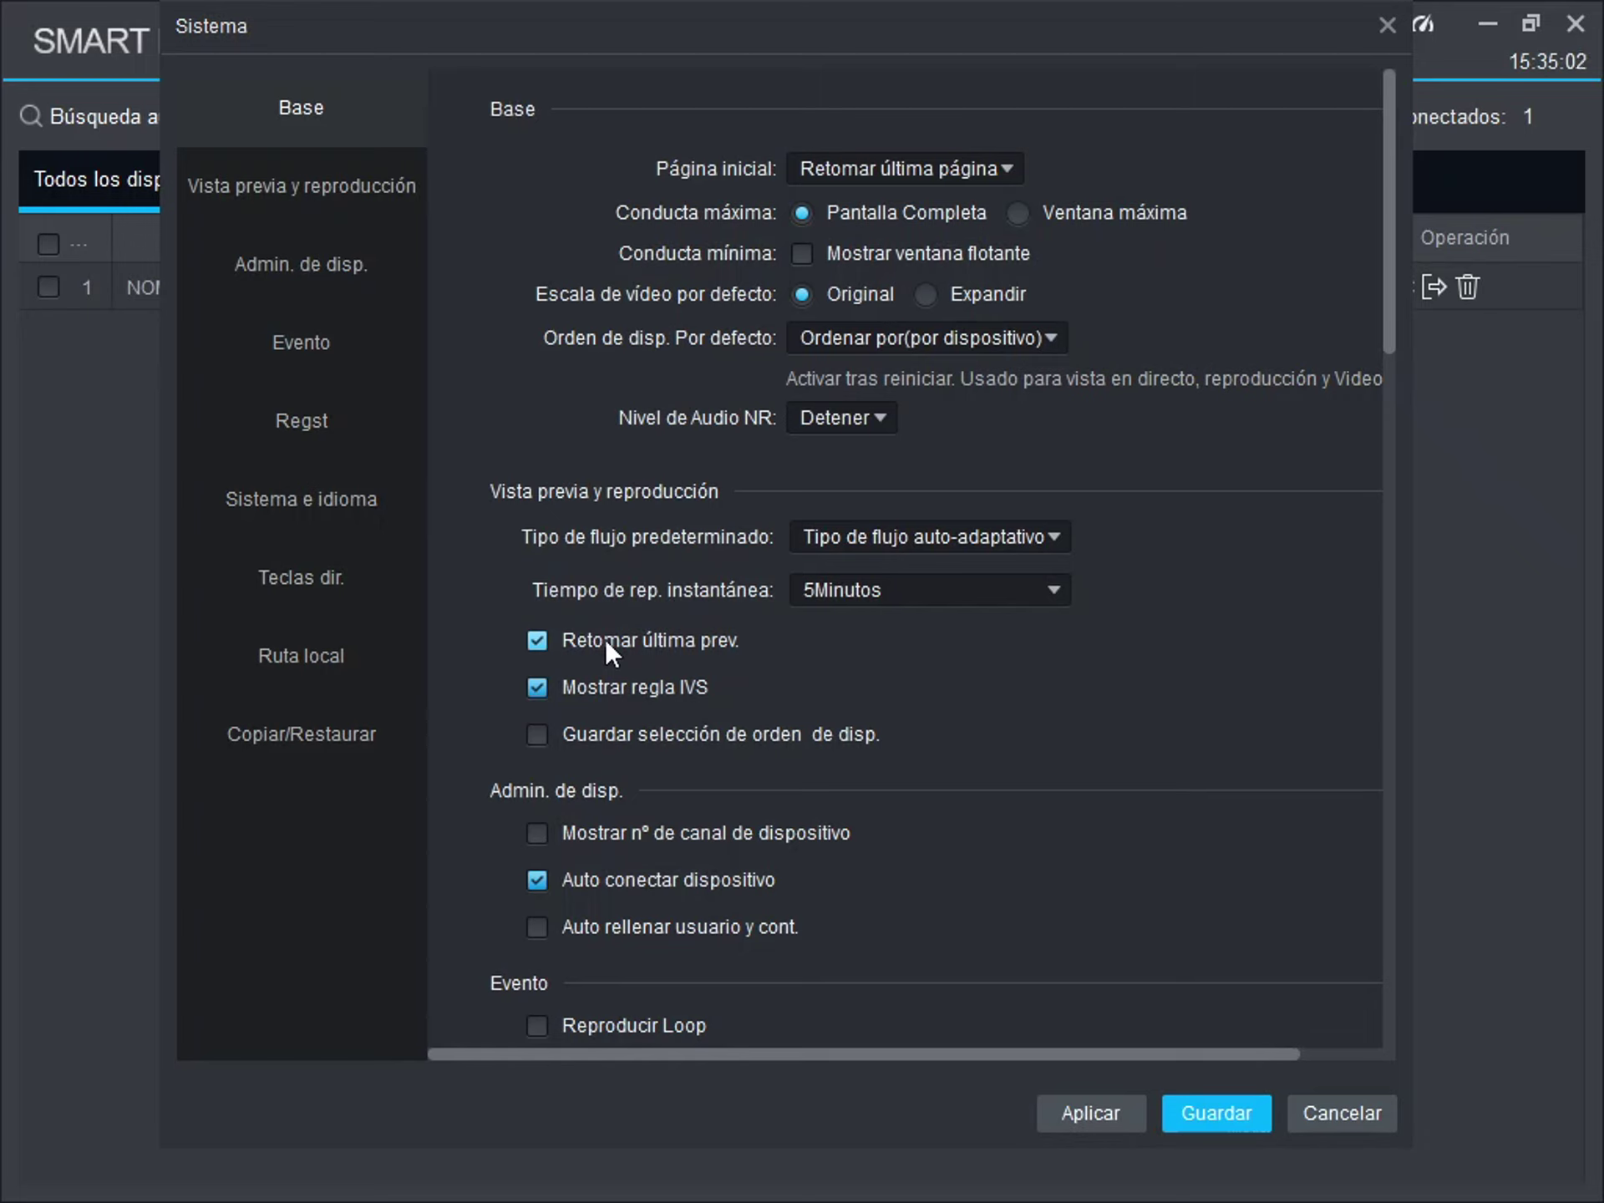
click(756, 727)
click(1096, 1120)
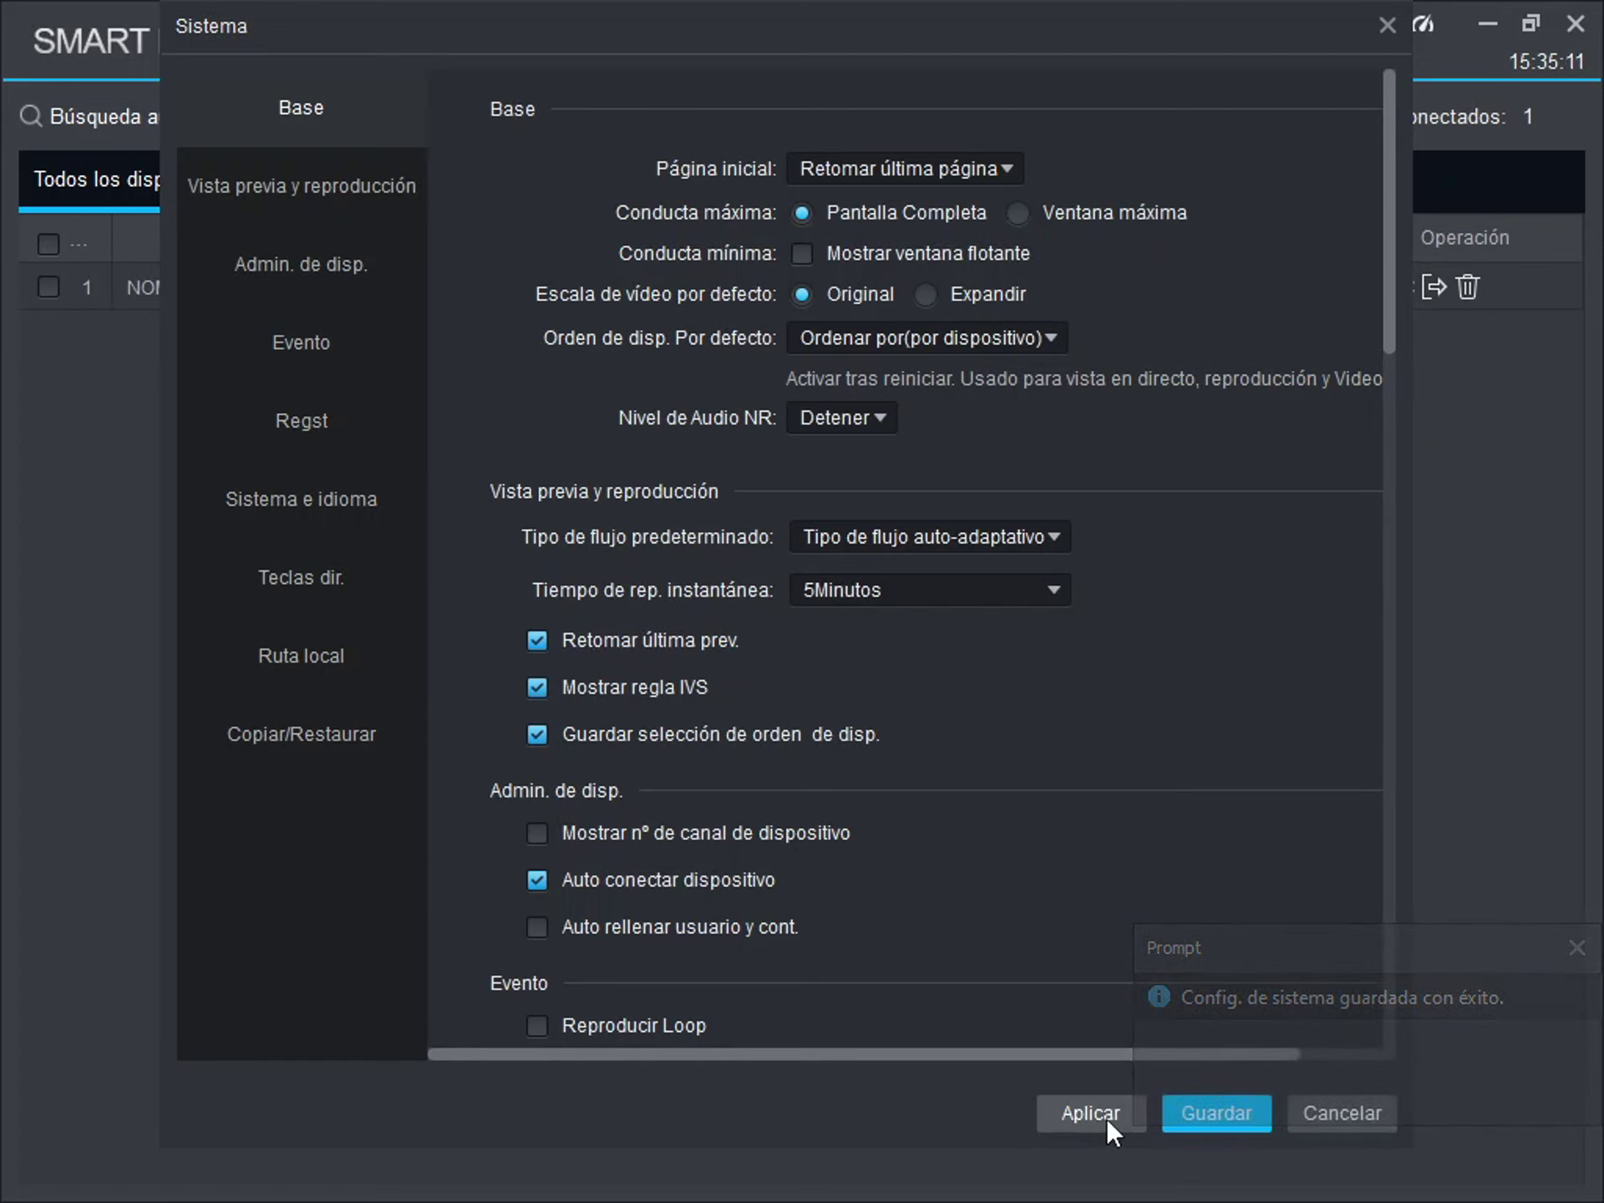
click(1208, 1113)
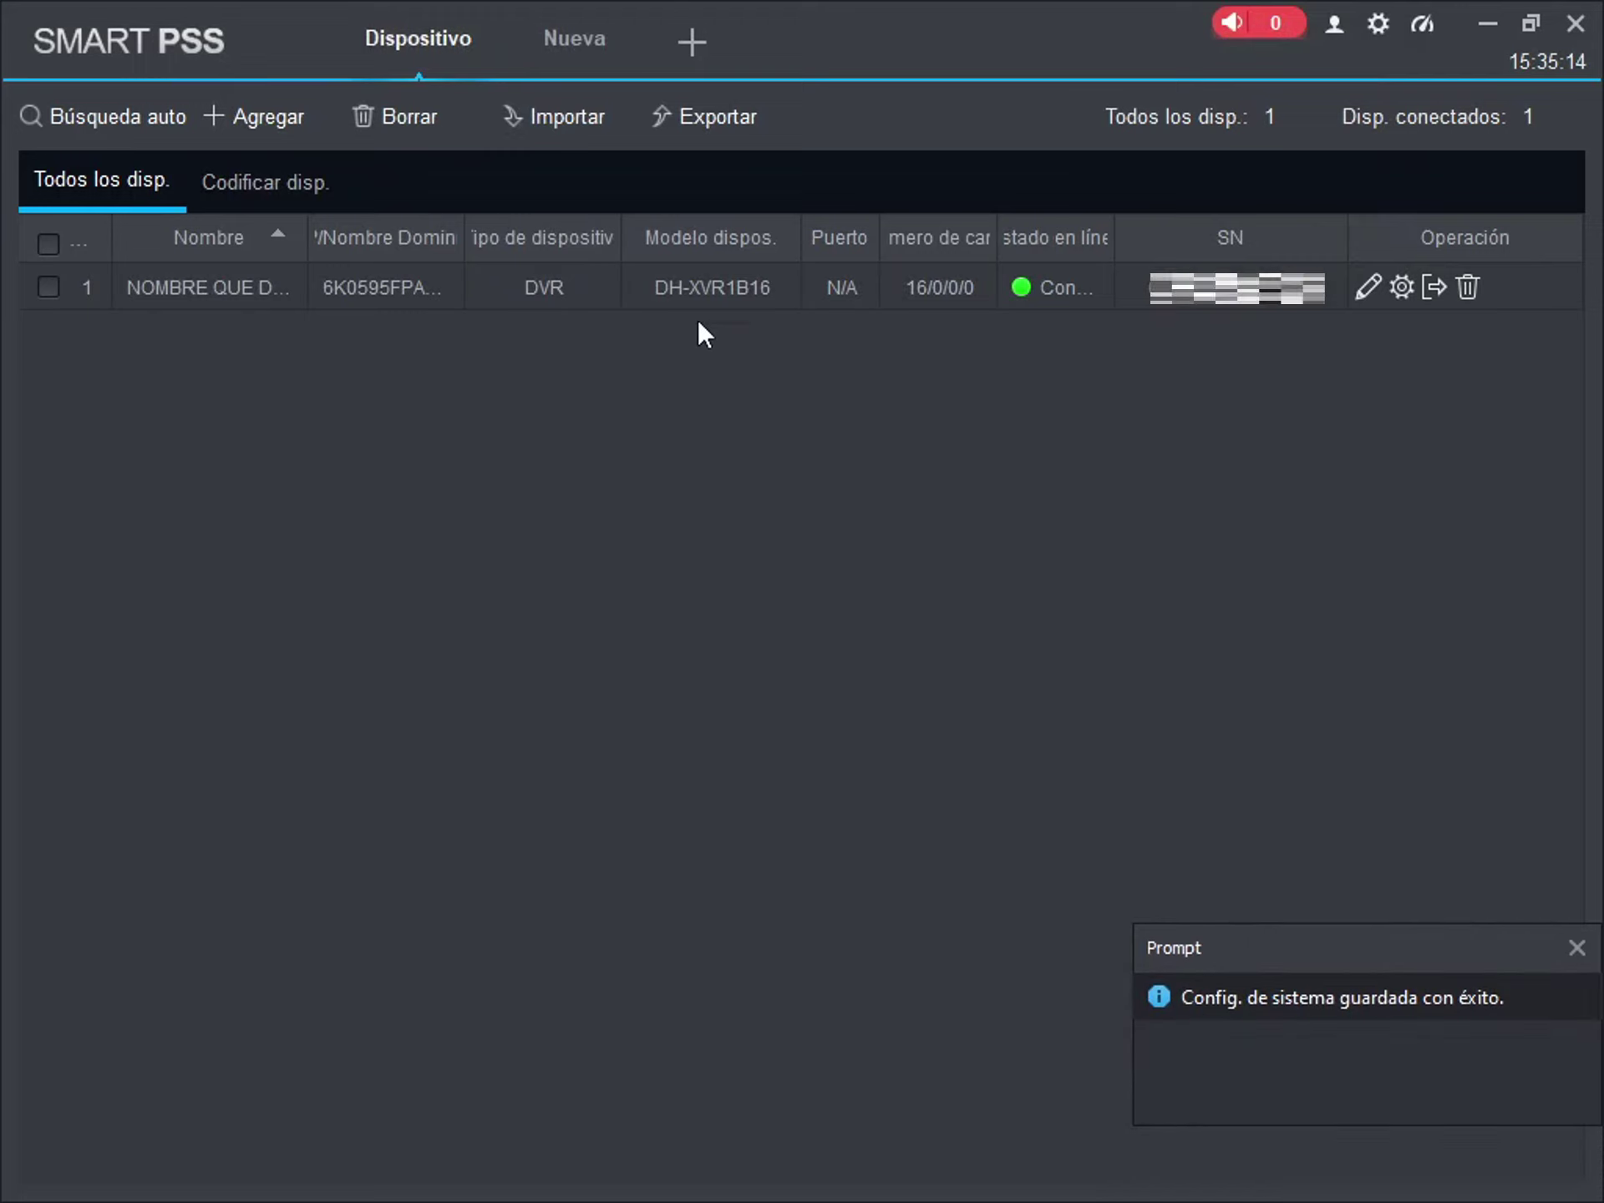
- Close the Dispositivo tab, open Vista en vivo, and start video from NOMBRE QUE DESEE
mouse_move(487, 18)
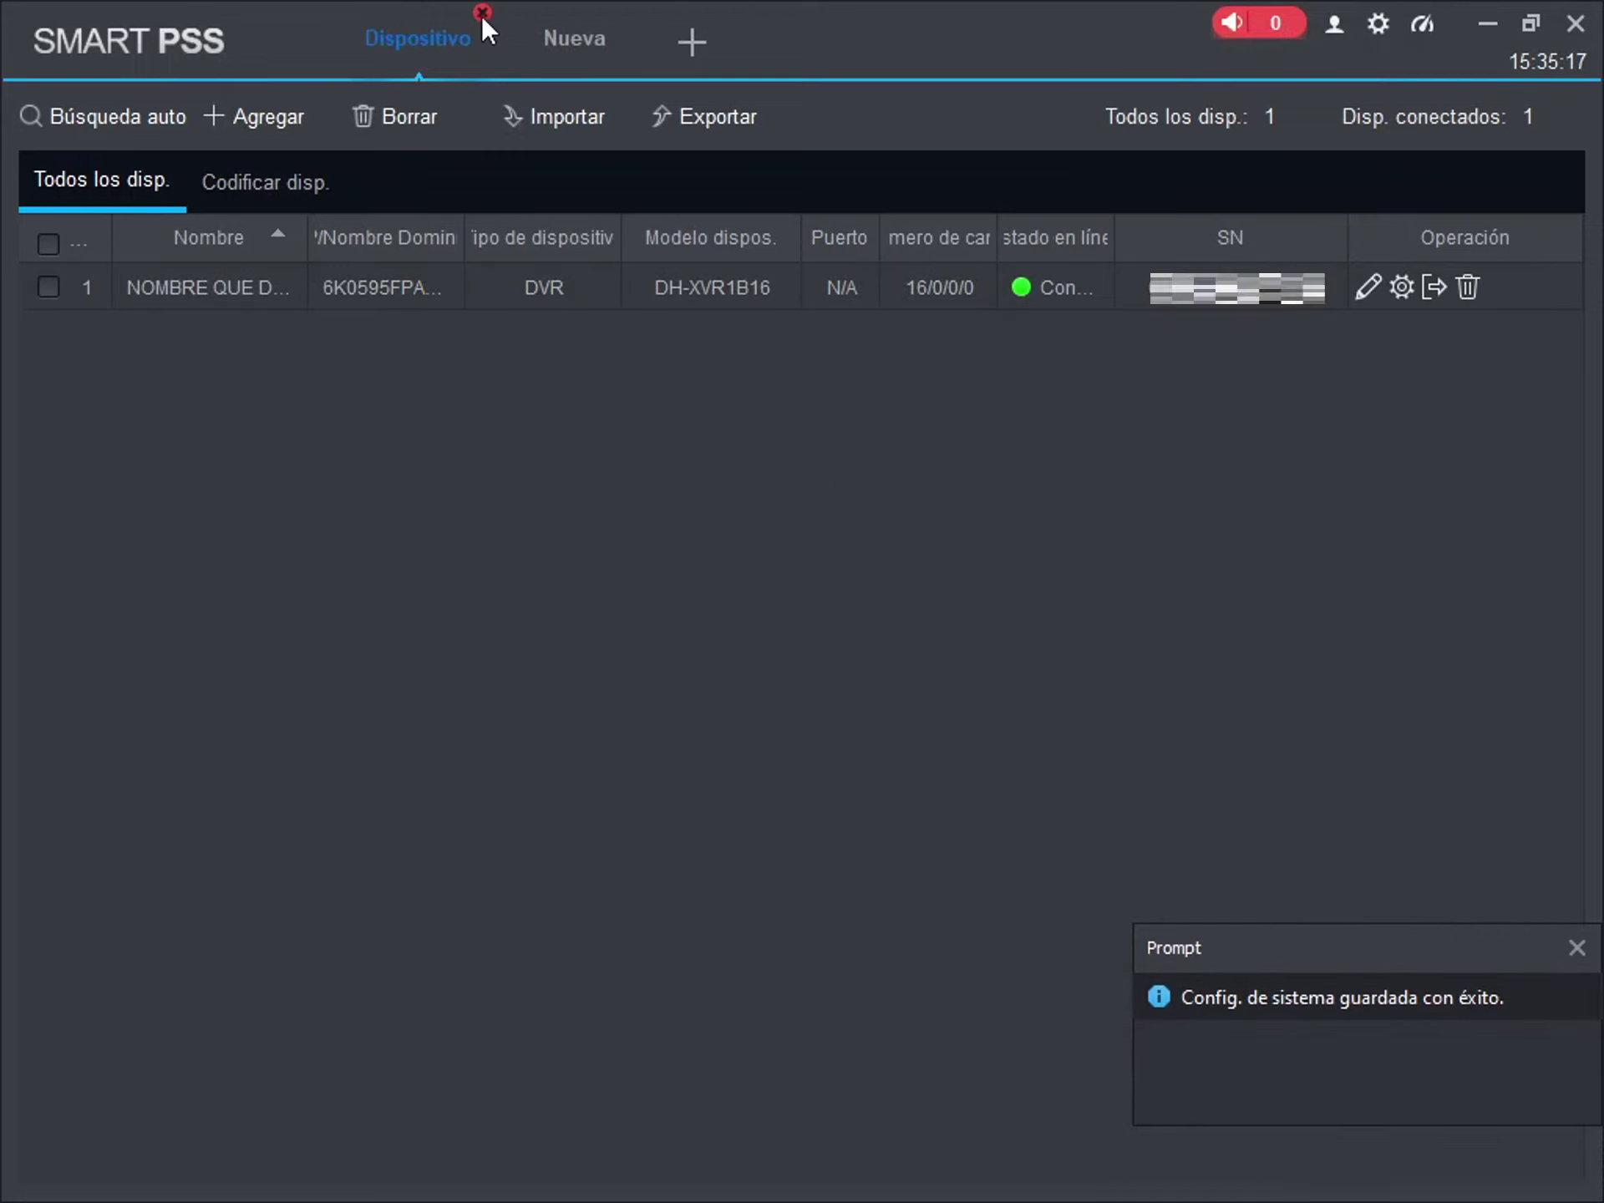
click(481, 15)
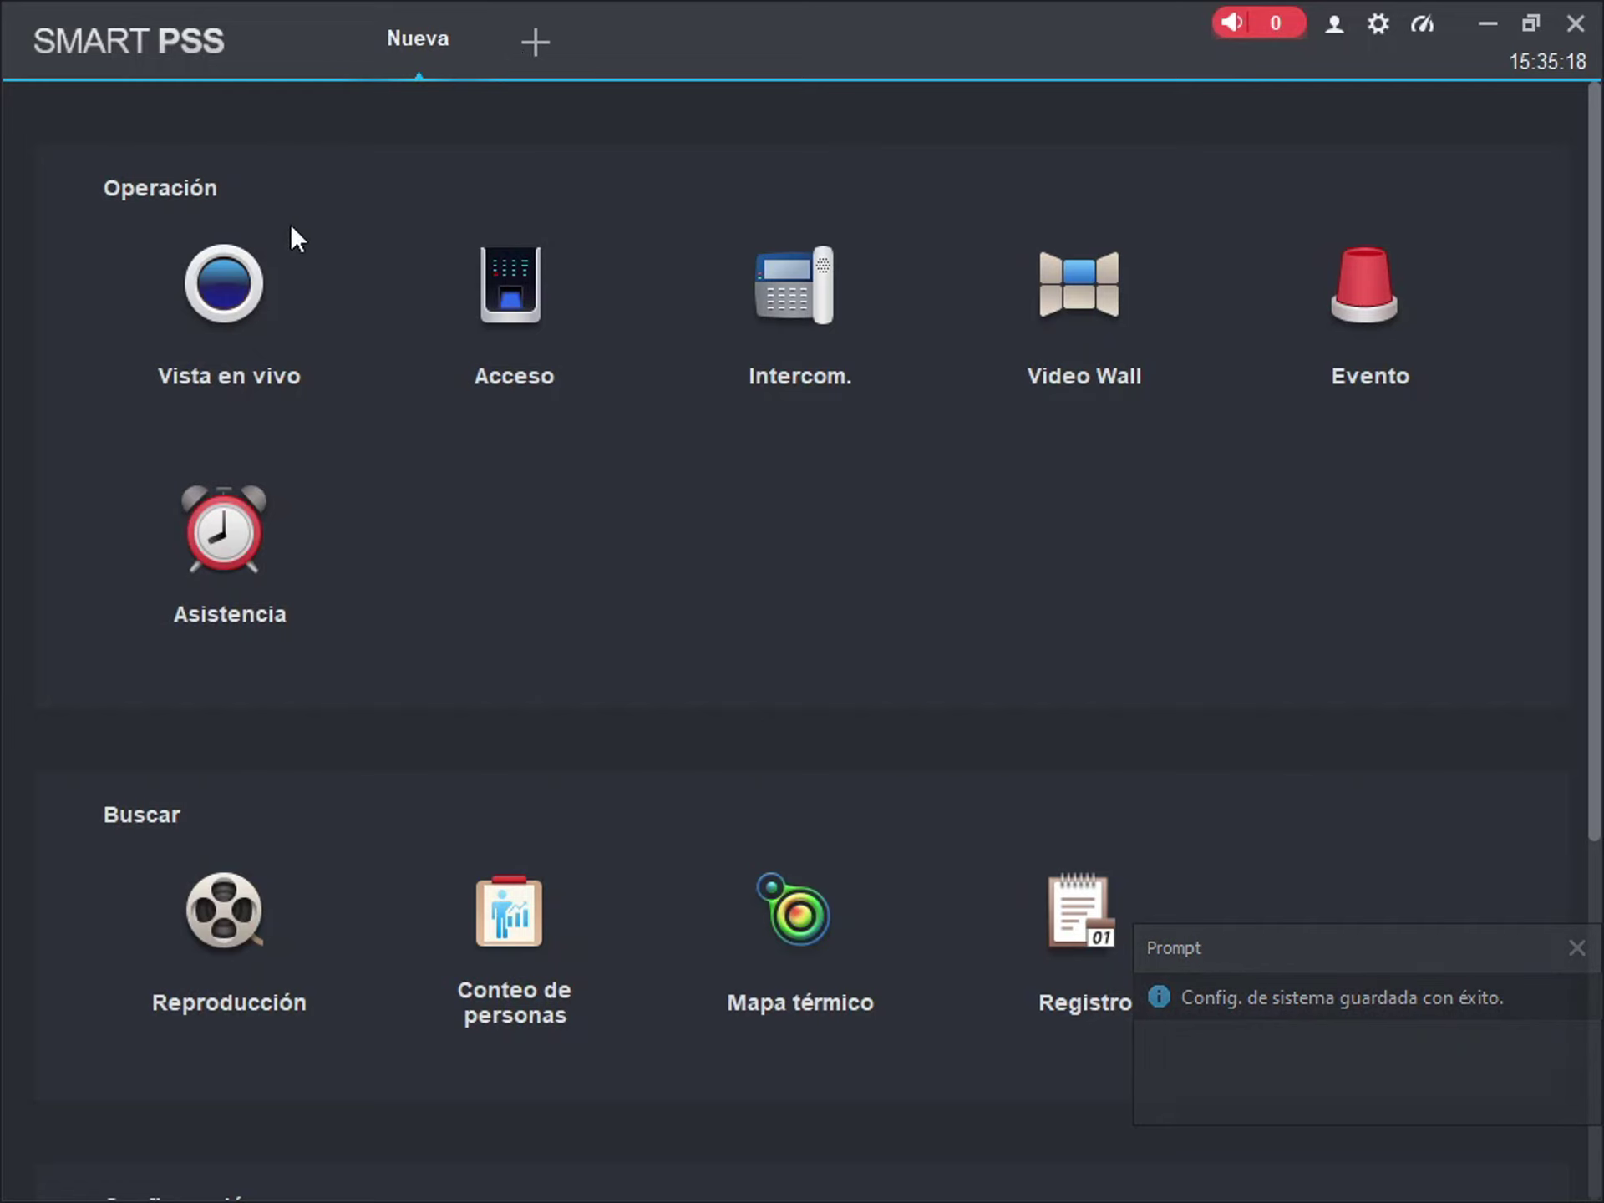
click(243, 329)
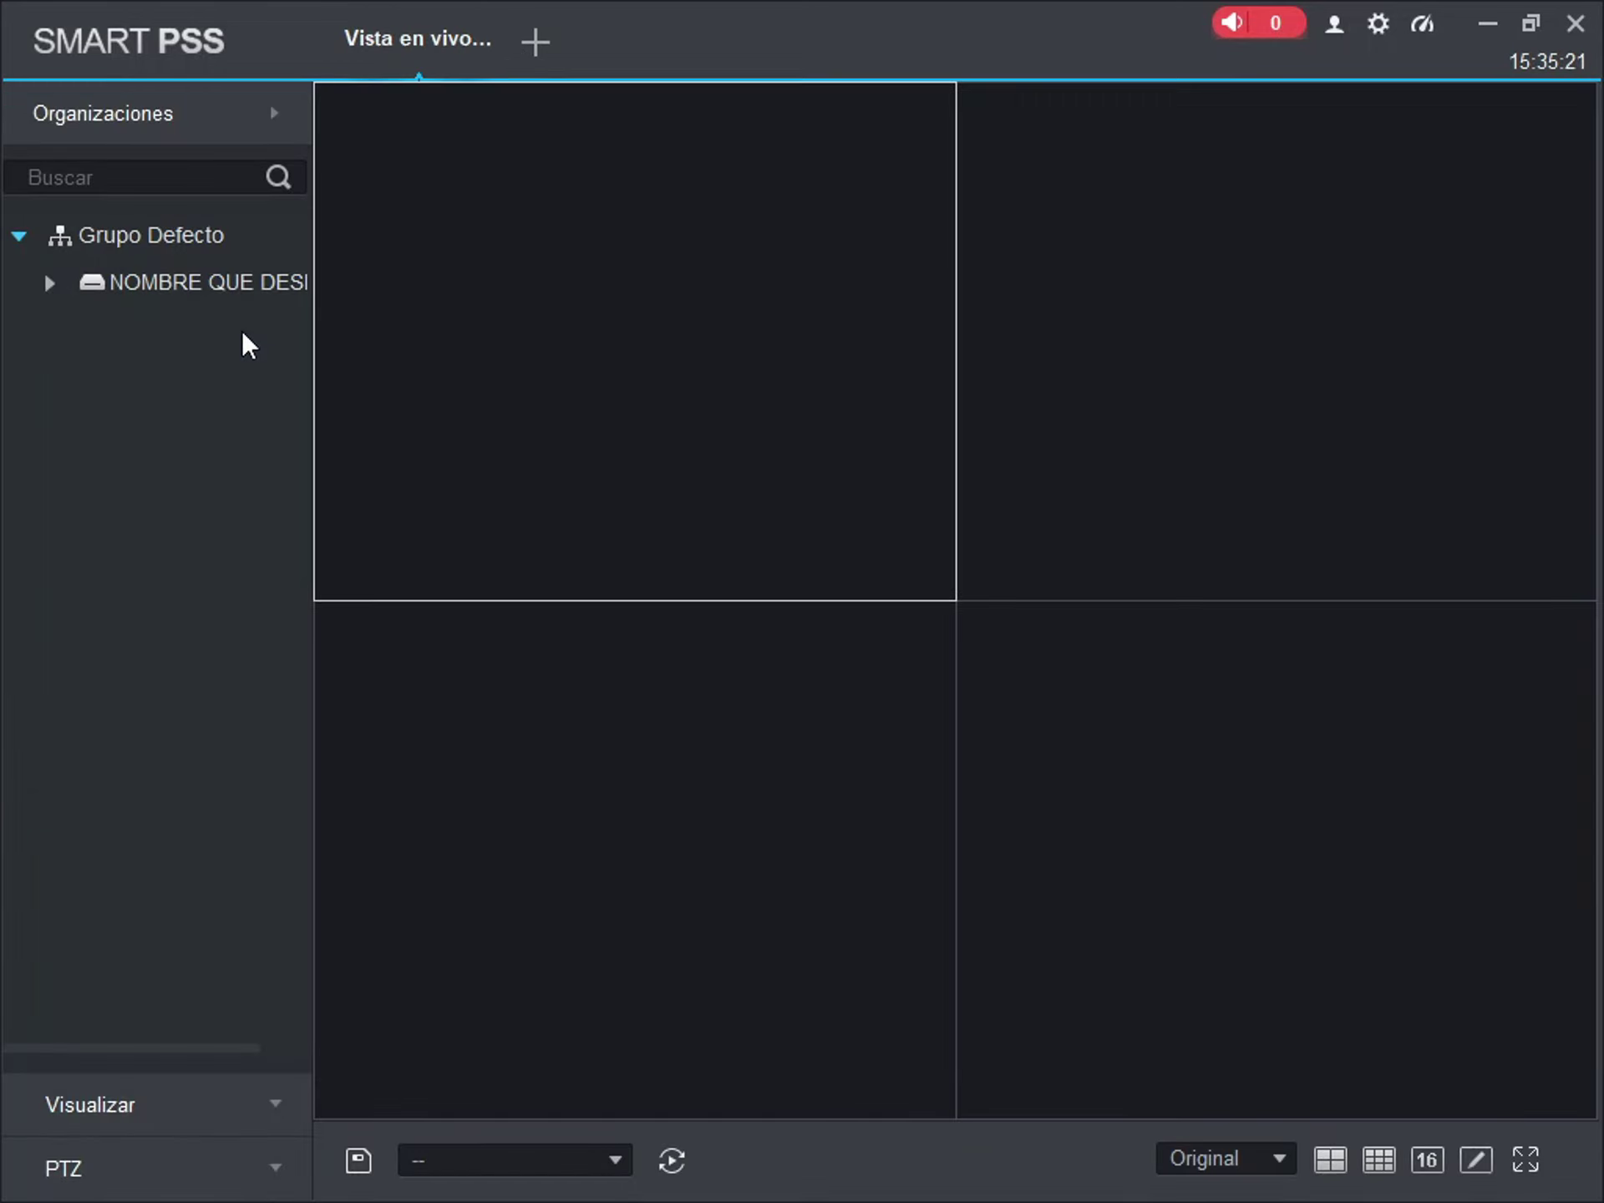
double_click(198, 289)
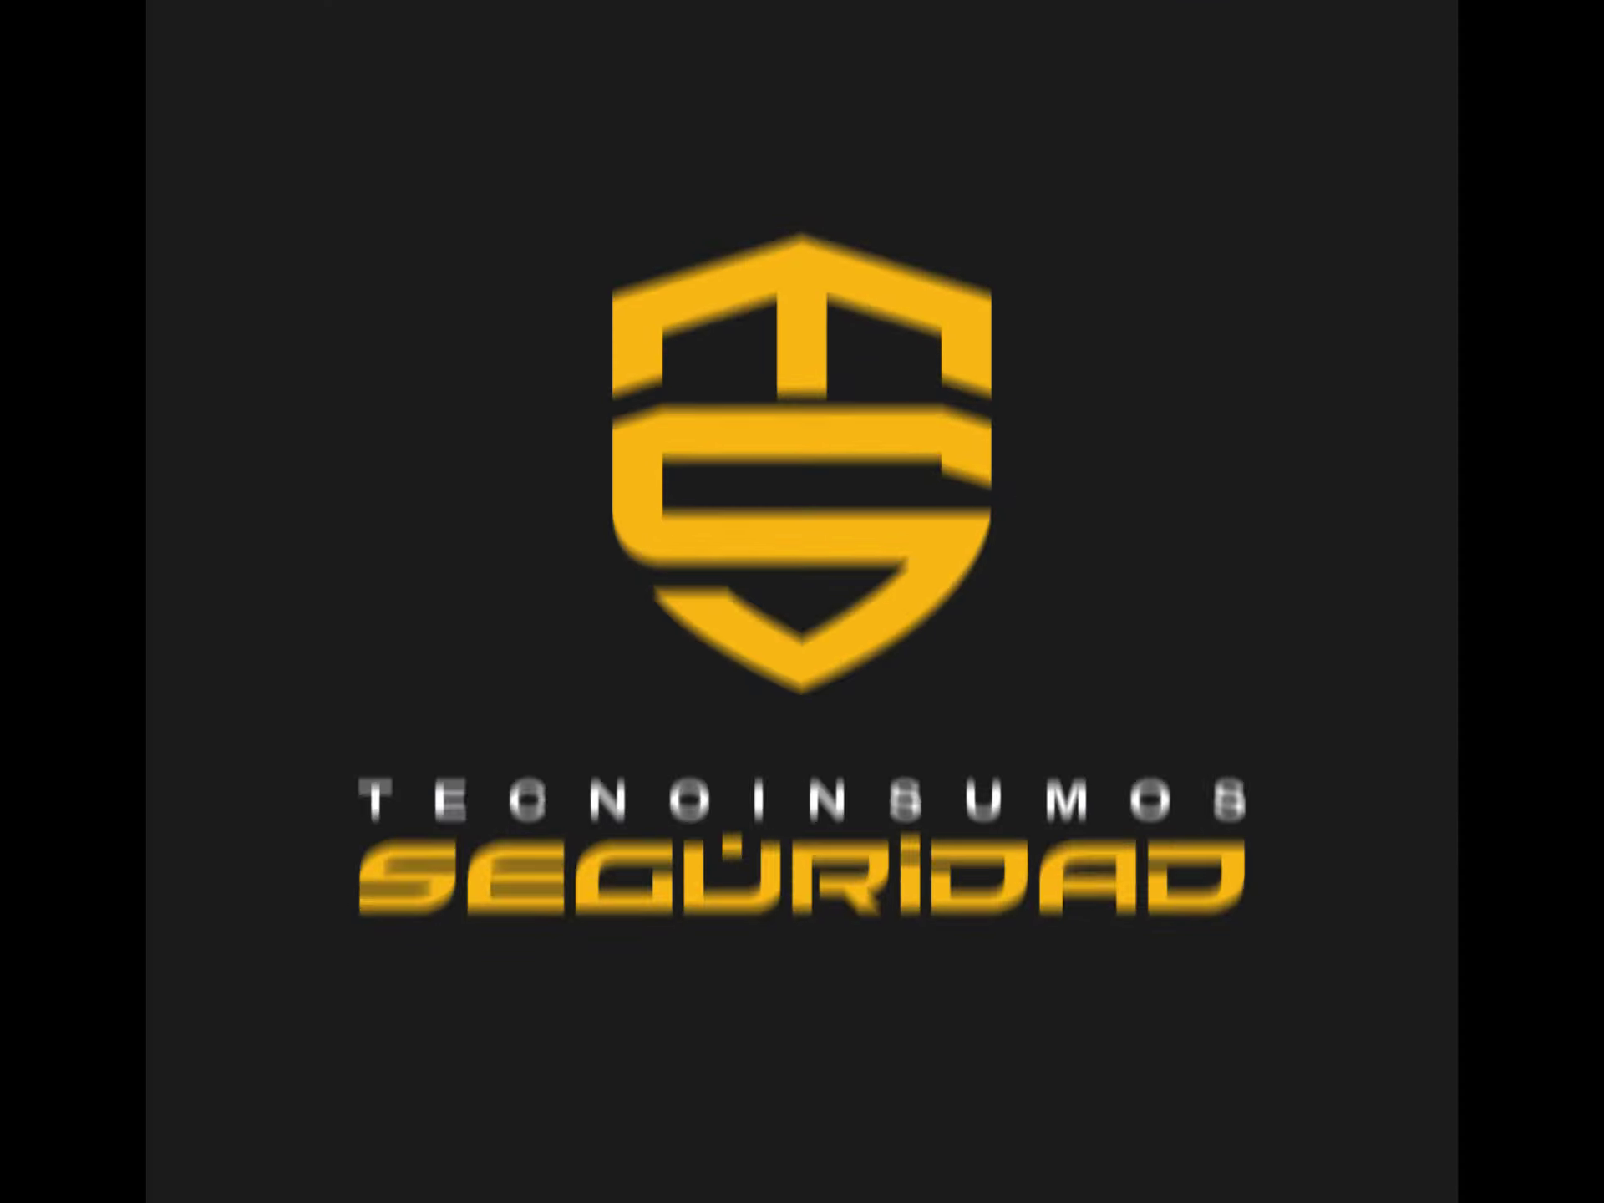